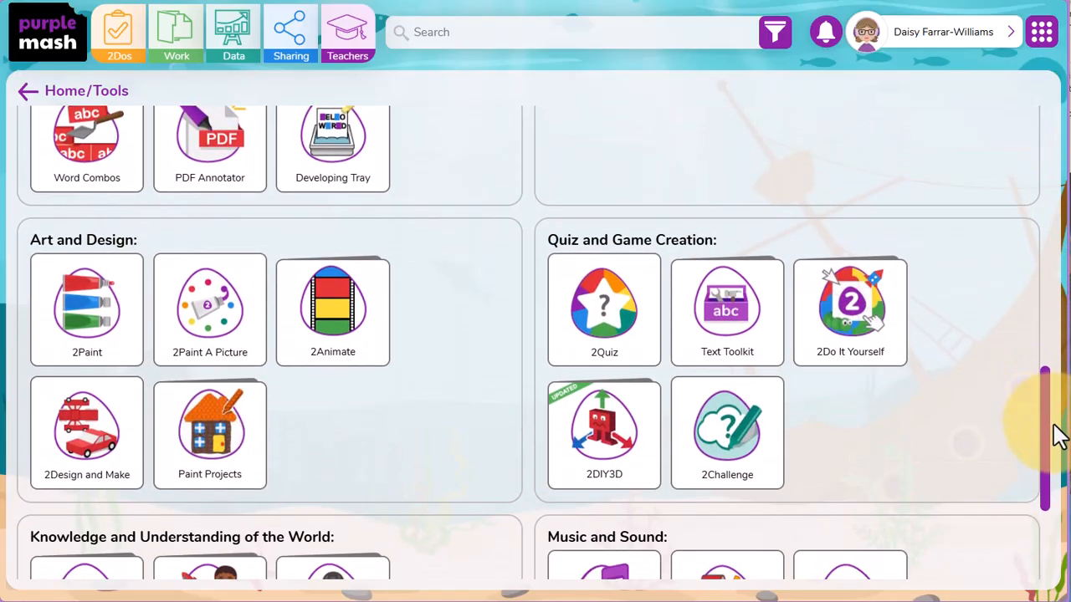
Step: Launch the 2Quiz tool from the Quiz and Game Creation section
click(604, 322)
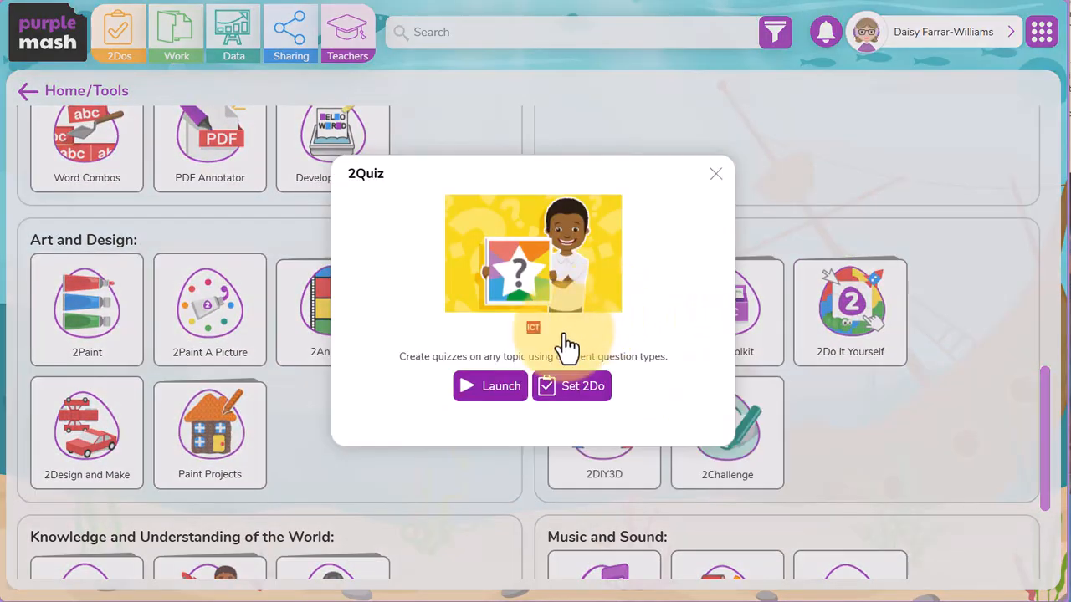
click(471, 395)
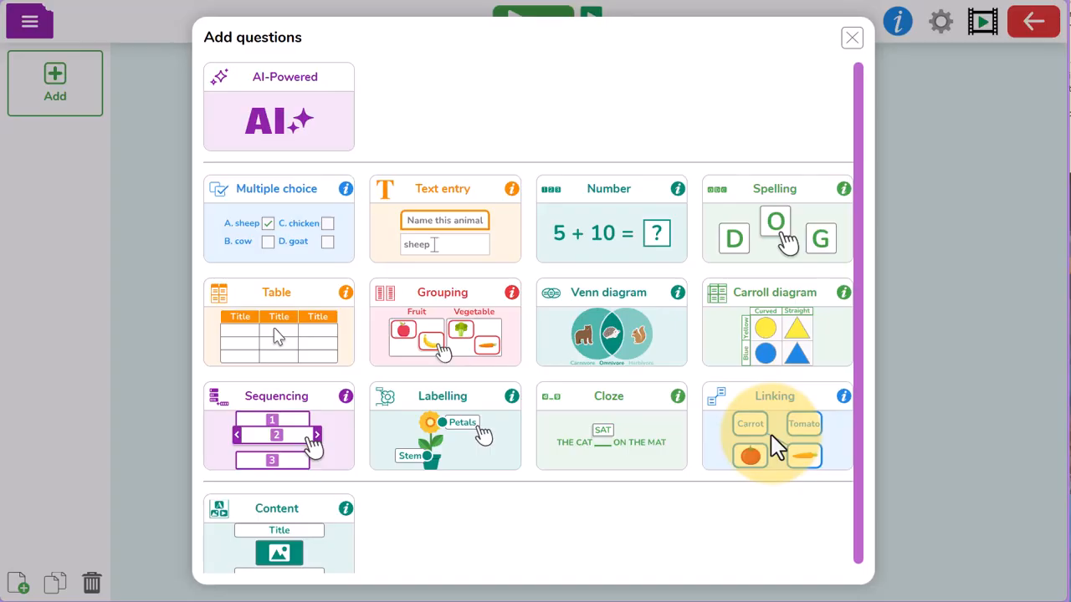
Step: Open the help video for the Cloze question type, pause it and close it again
click(677, 396)
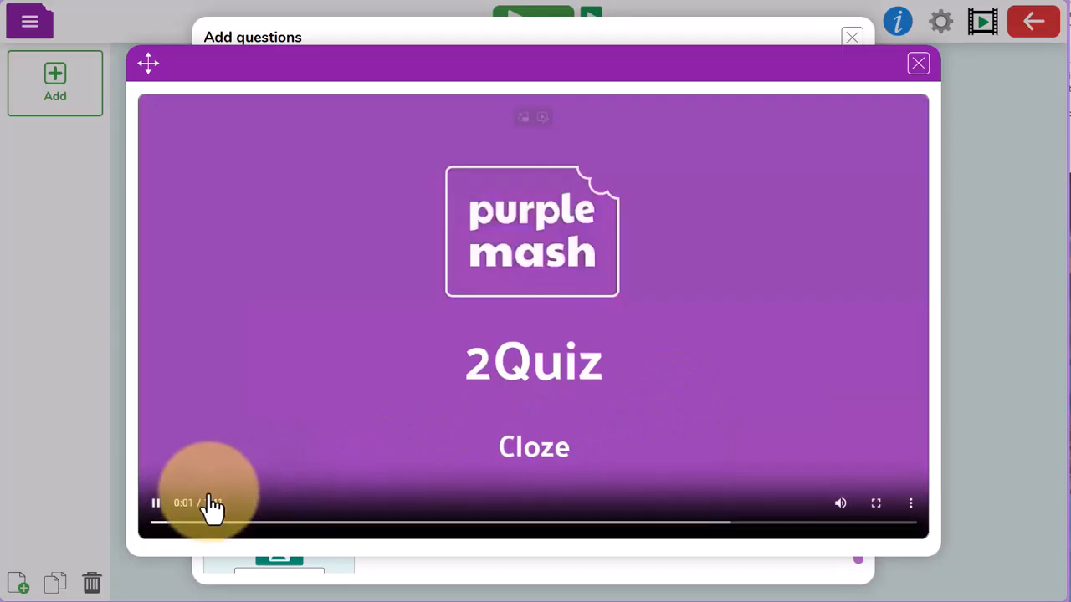
click(155, 503)
click(917, 64)
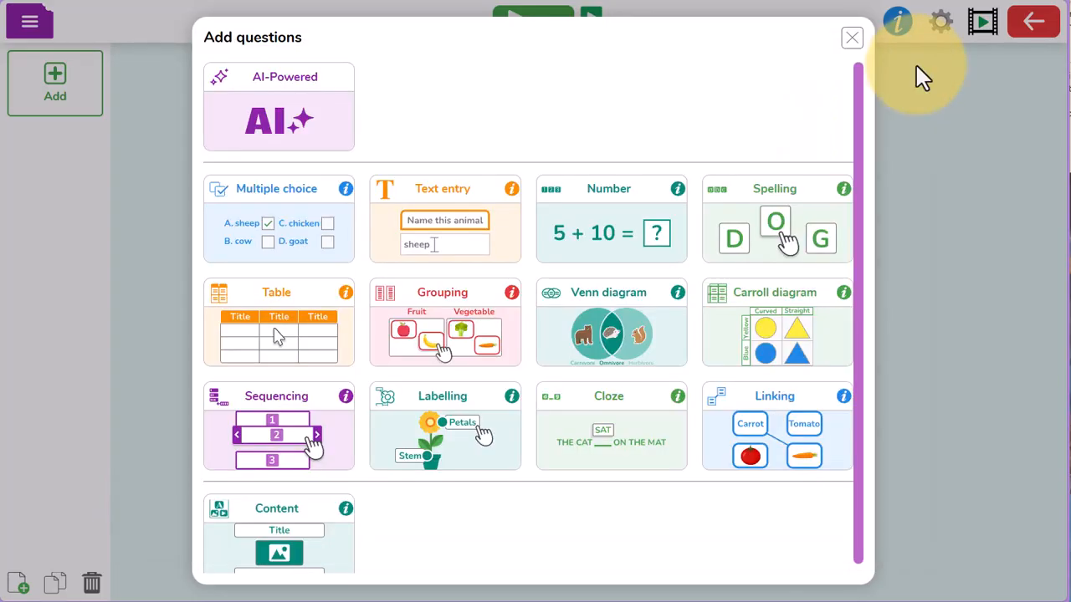
Step: Add a multiple choice question with the text "How many food groups are there?"
drag(865, 120, 865, 239)
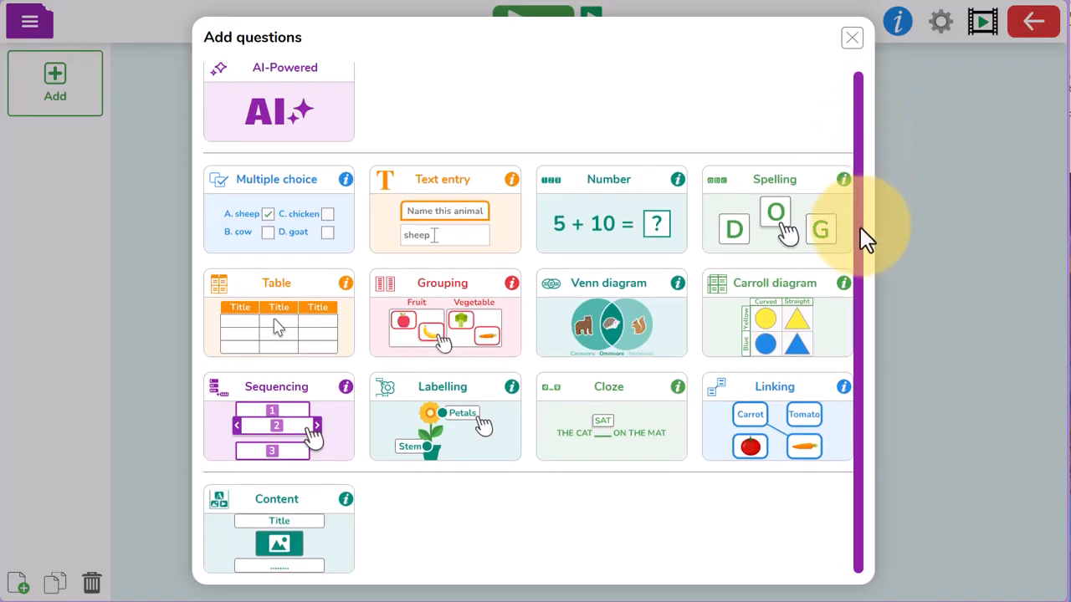
click(313, 240)
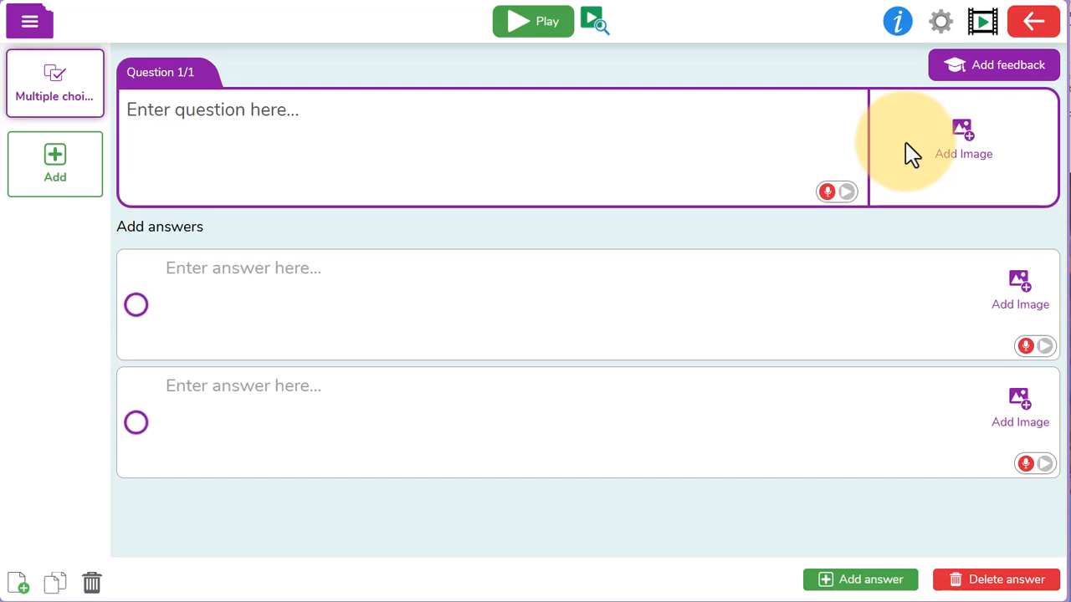
click(275, 123)
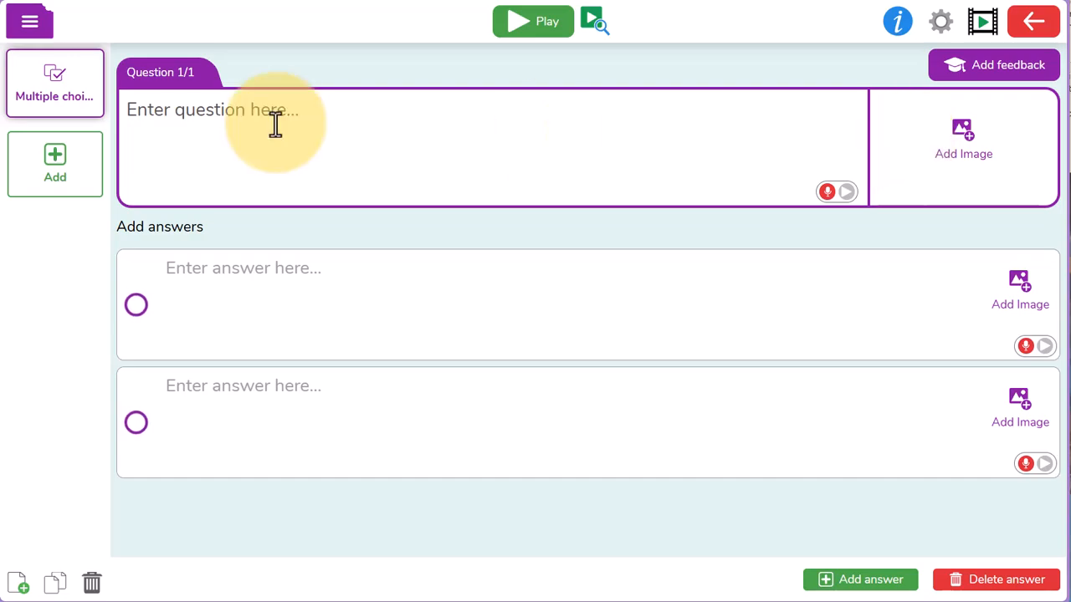
text(How many food groups a)
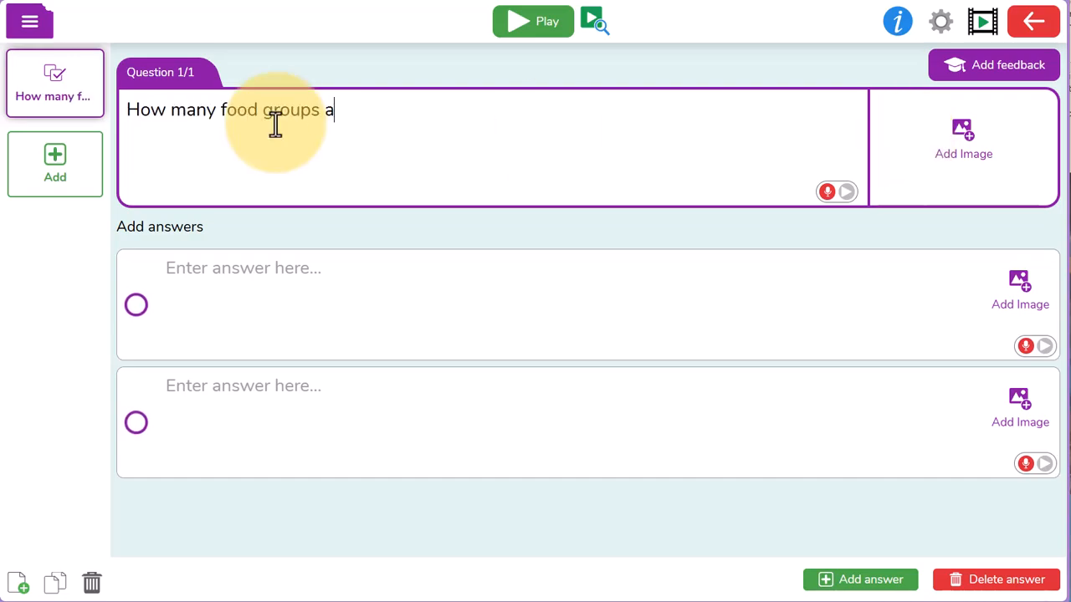
text(re there?)
Step: Draw a yellow banana with brown tips on the canvas for the question's image
click(971, 155)
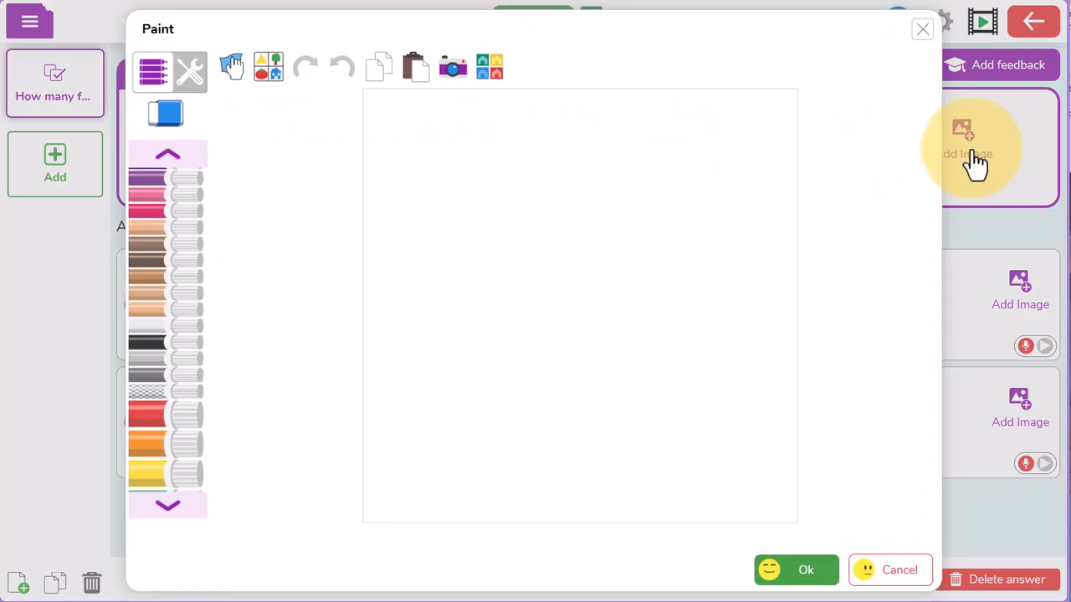
click(170, 509)
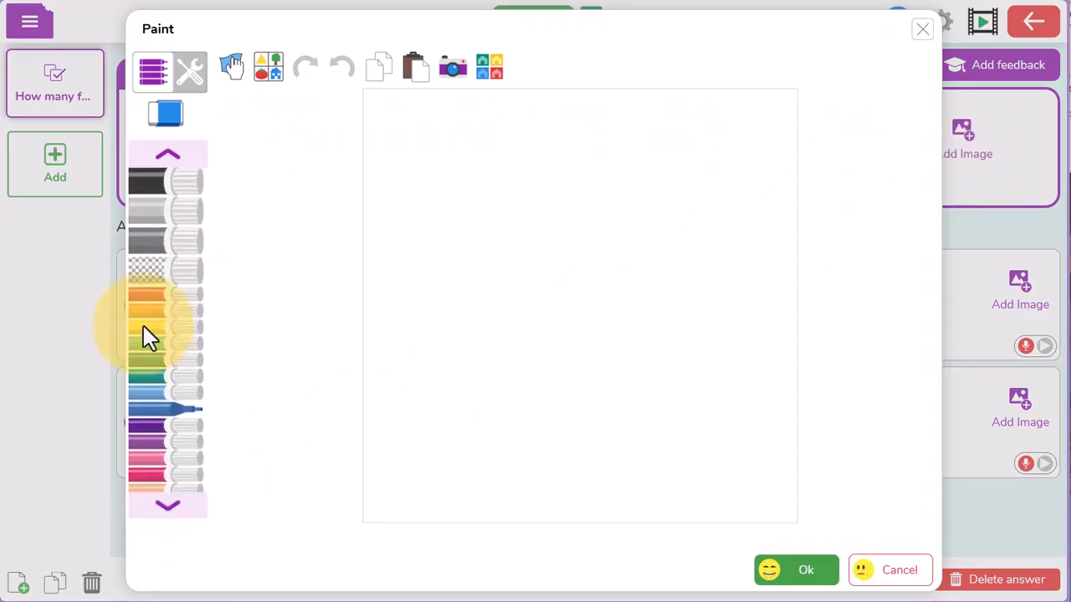
click(146, 332)
mouse_move(541, 209)
mouse_down()
mouse_move(585, 282)
mouse_move(554, 210)
mouse_move(536, 422)
mouse_move(502, 406)
mouse_move(514, 401)
mouse_up()
click(168, 505)
click(161, 333)
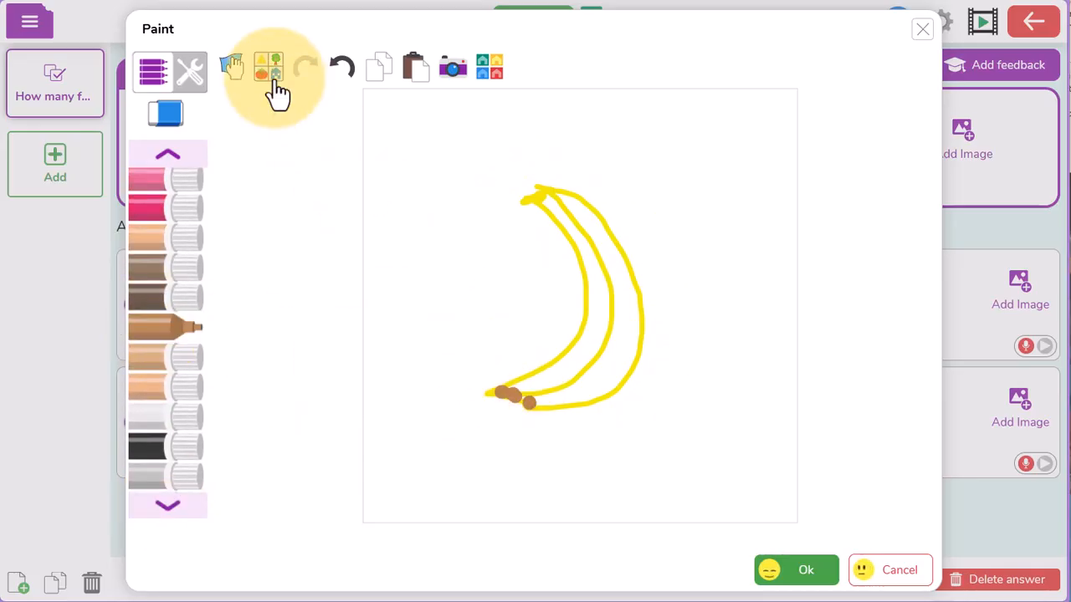
Step: Search the clipart library for "banana" and set the picture of the bunch of bananas as the question's image
click(268, 68)
click(810, 101)
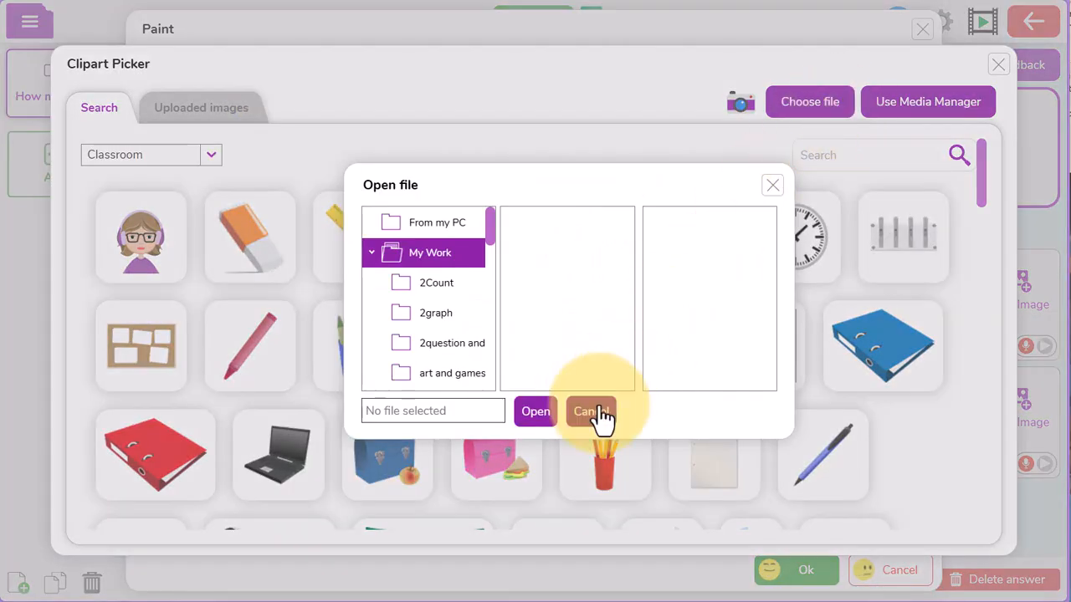
click(598, 413)
click(837, 159)
text(banana)
key(Return)
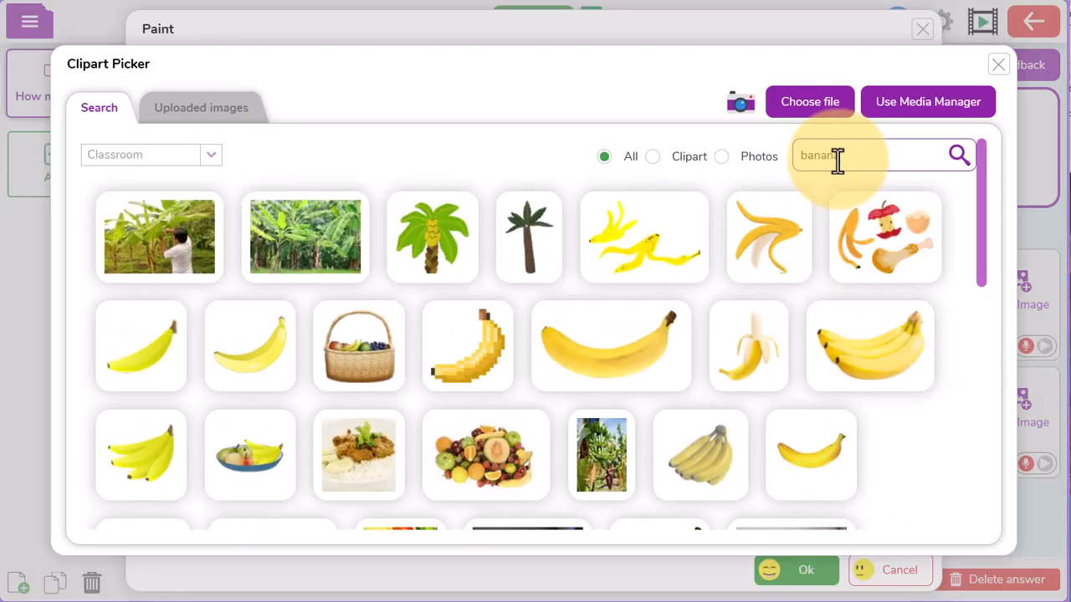
click(855, 307)
click(807, 572)
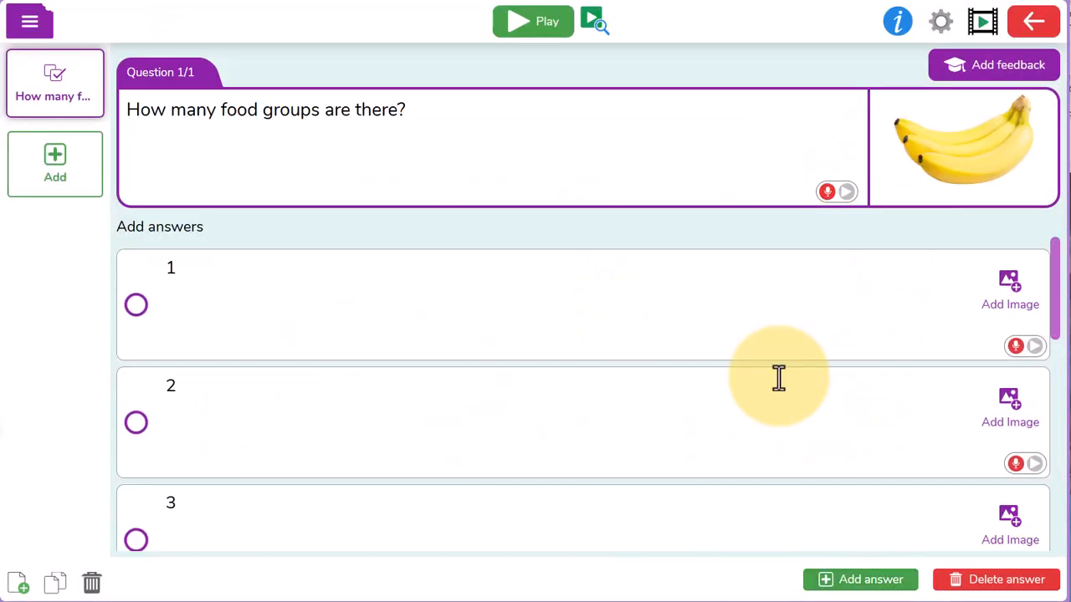
Step: Search the clipart library for "one" and add the light blue balloon-style number 1 as the first answer's image
click(1006, 289)
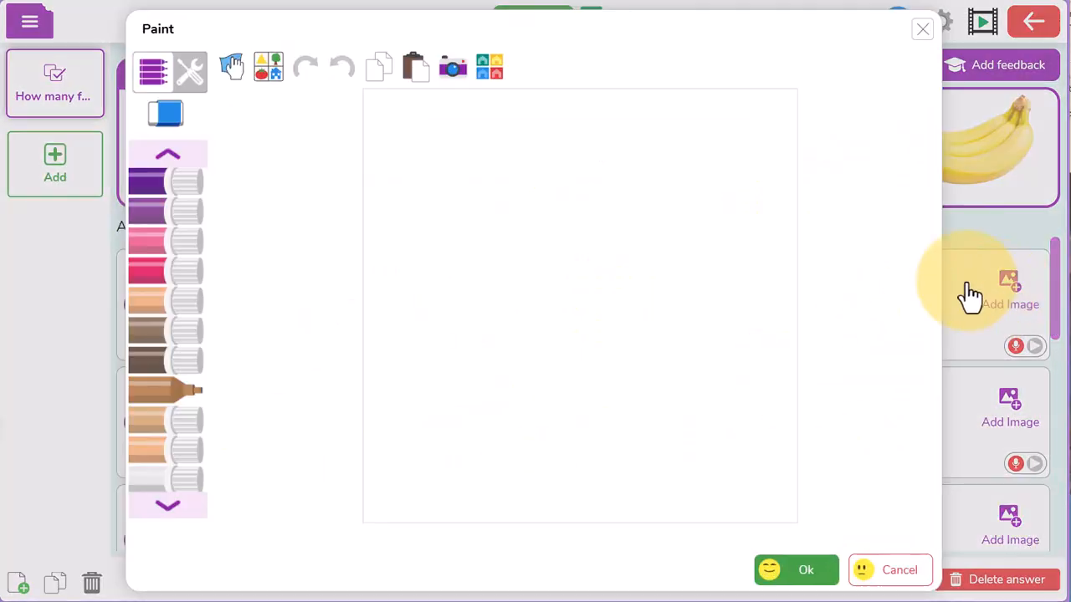
click(268, 70)
click(848, 149)
text(one)
key(Return)
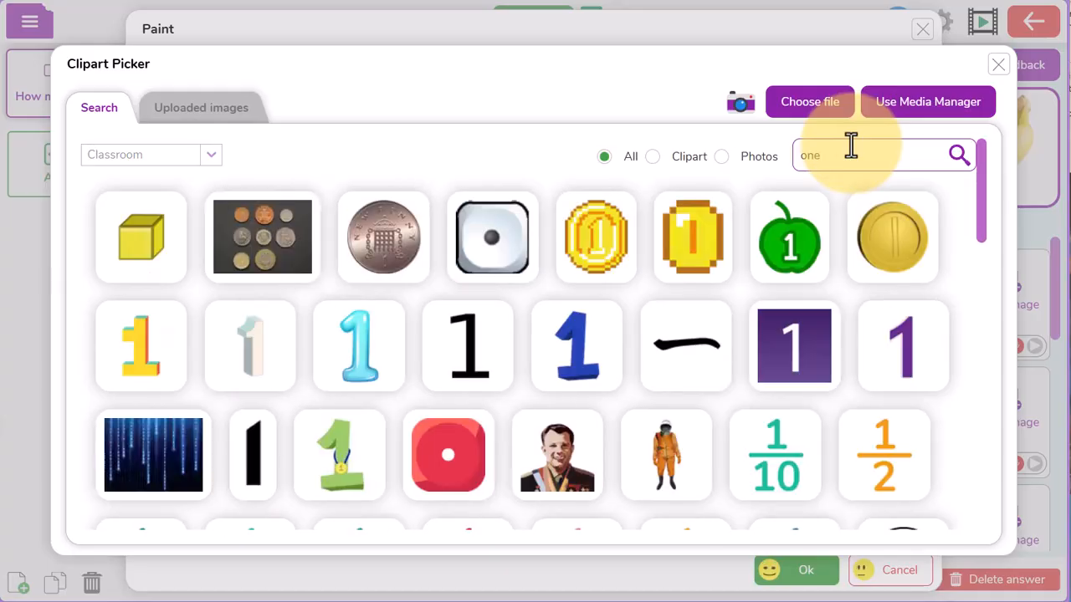
click(360, 346)
click(802, 570)
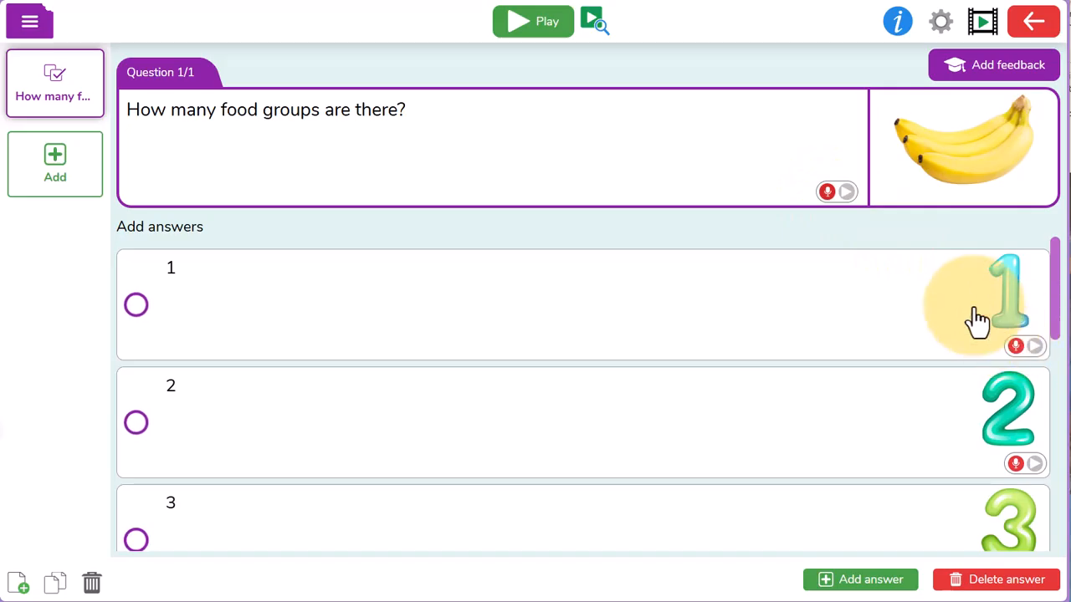
Step: Record an audio clip for the food groups question, keep the recording and preview the question
click(826, 192)
click(848, 109)
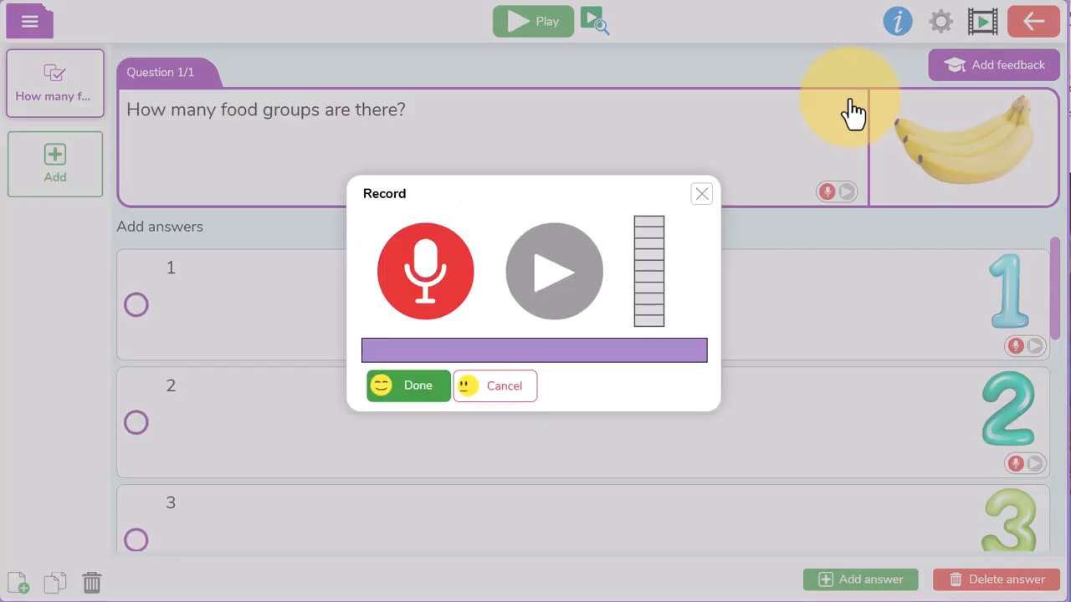
click(393, 287)
click(393, 287)
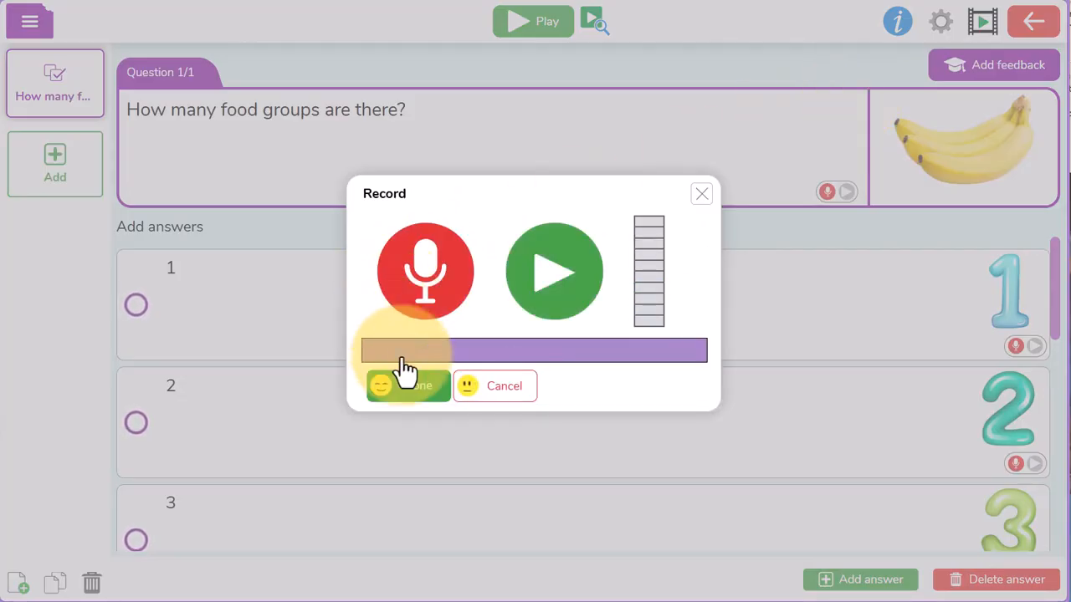
click(408, 385)
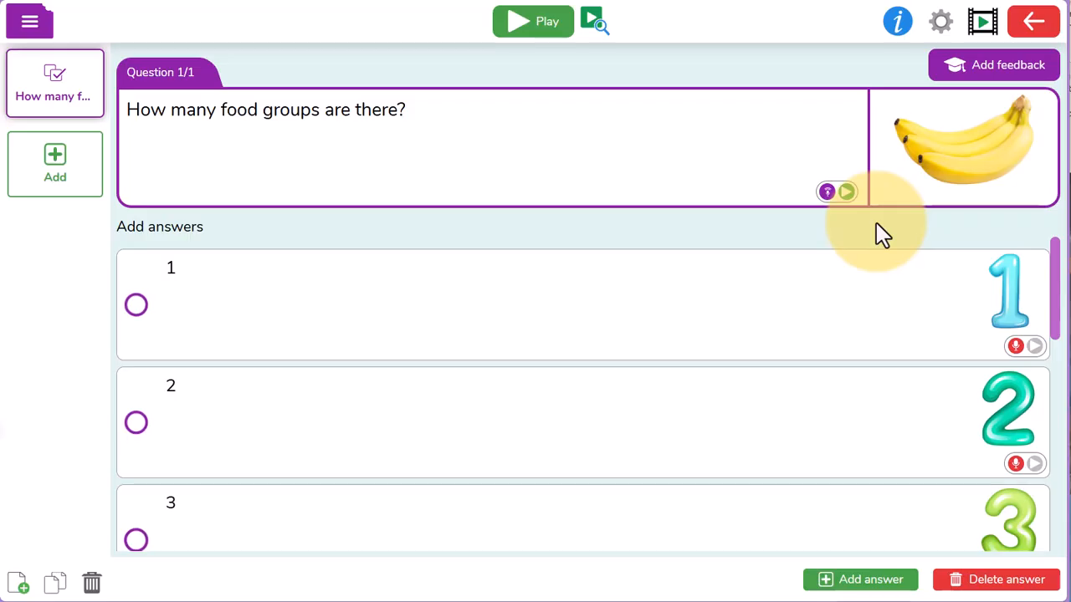
click(591, 21)
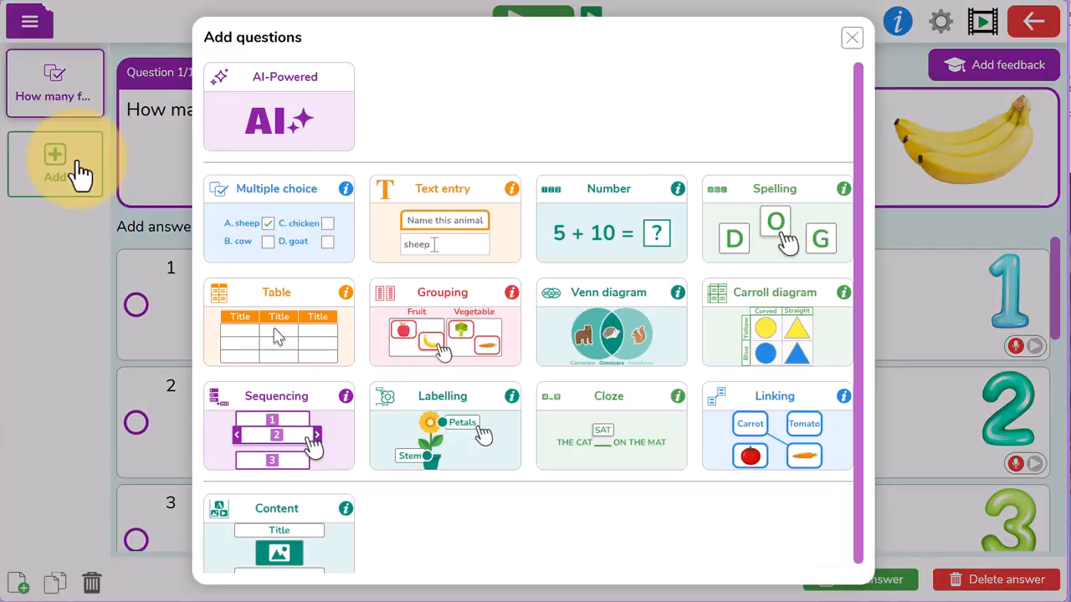
Step: Add a Linking question with text items in the top row and image items in the bottom row
click(81, 173)
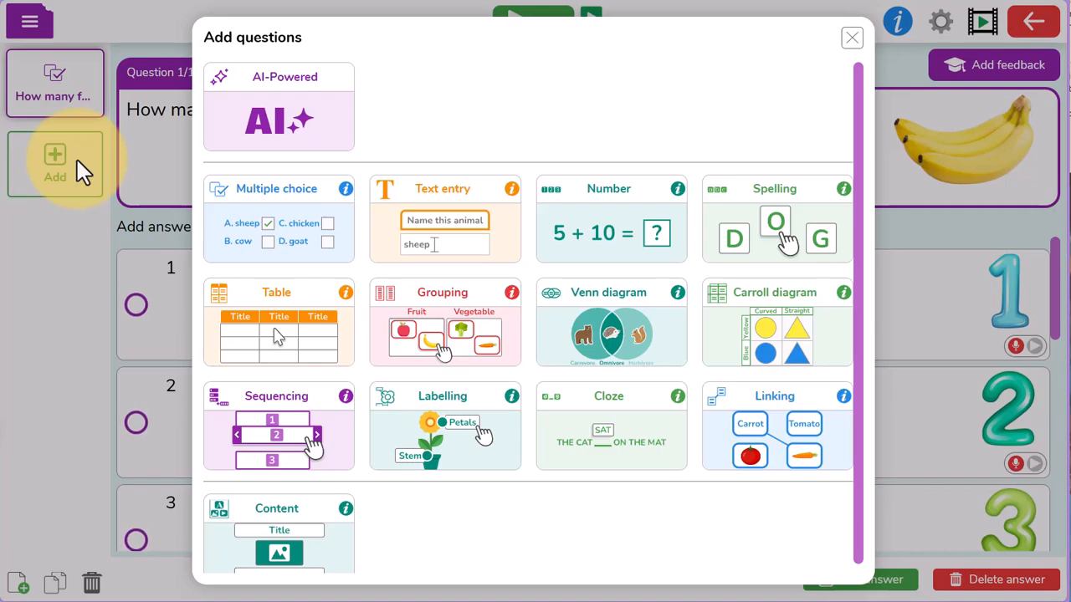
click(772, 454)
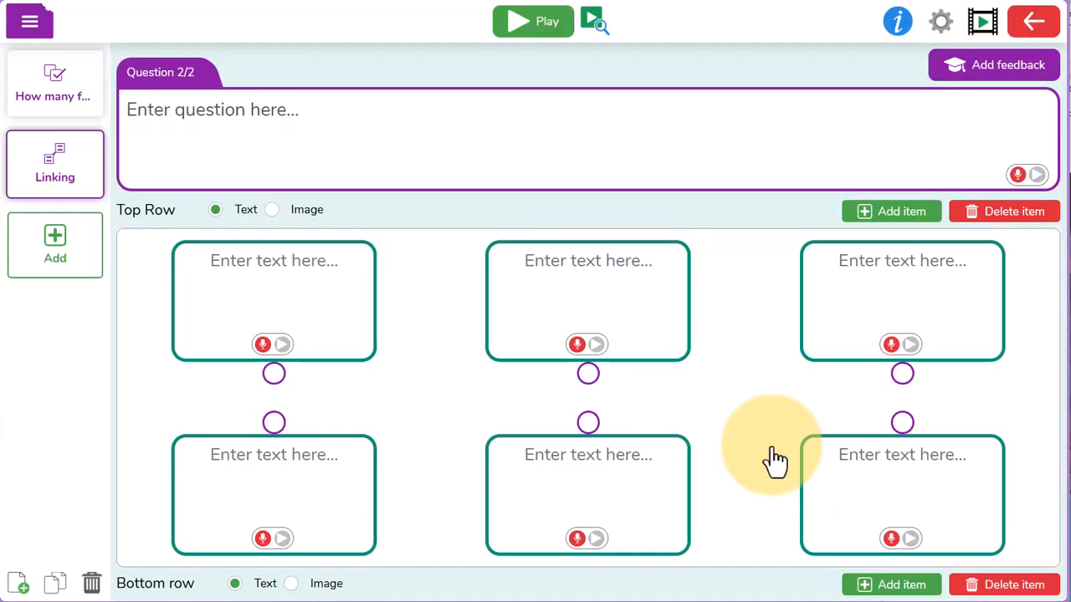
click(272, 210)
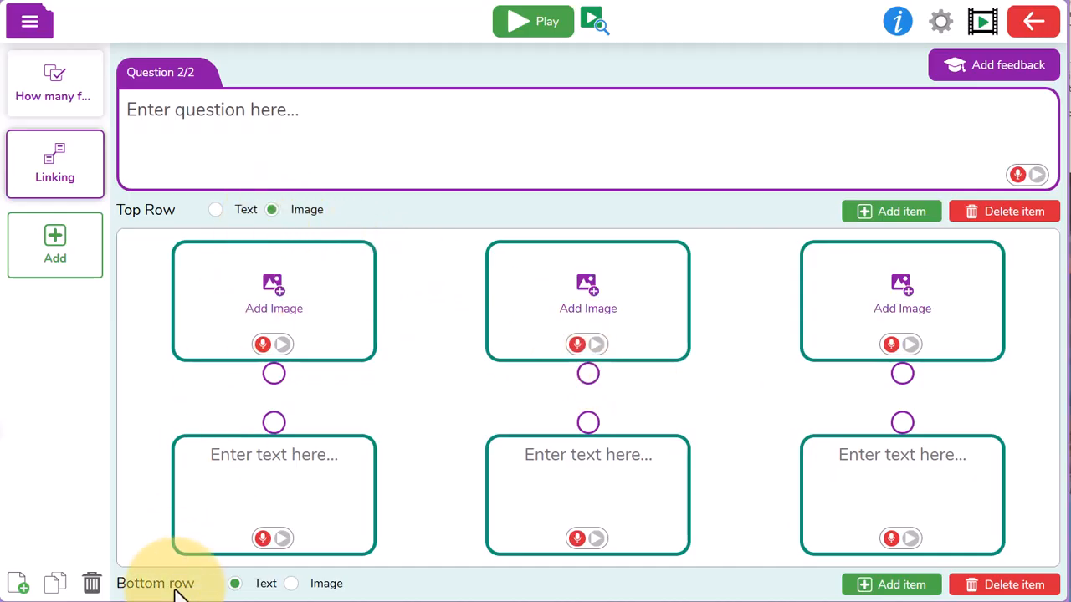
click(291, 584)
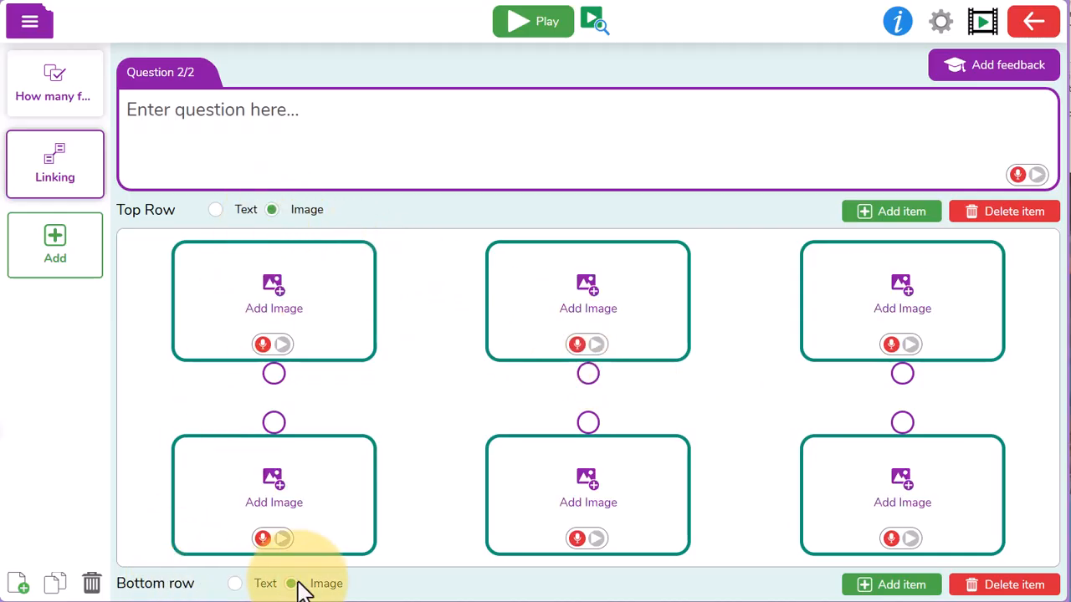
click(216, 210)
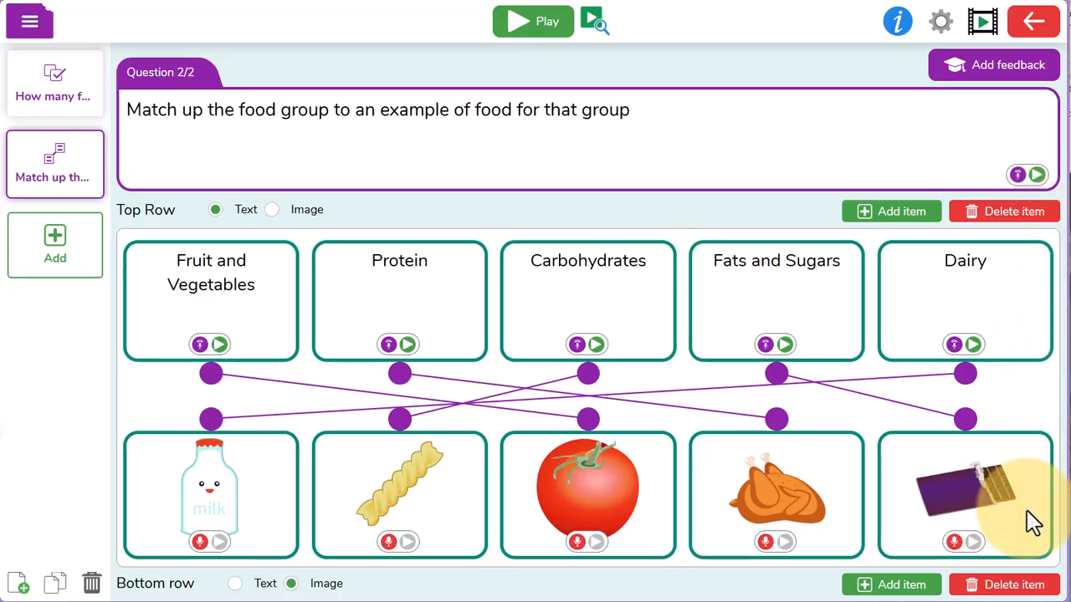
Step: Preview the food group matching question and return to editing
click(592, 25)
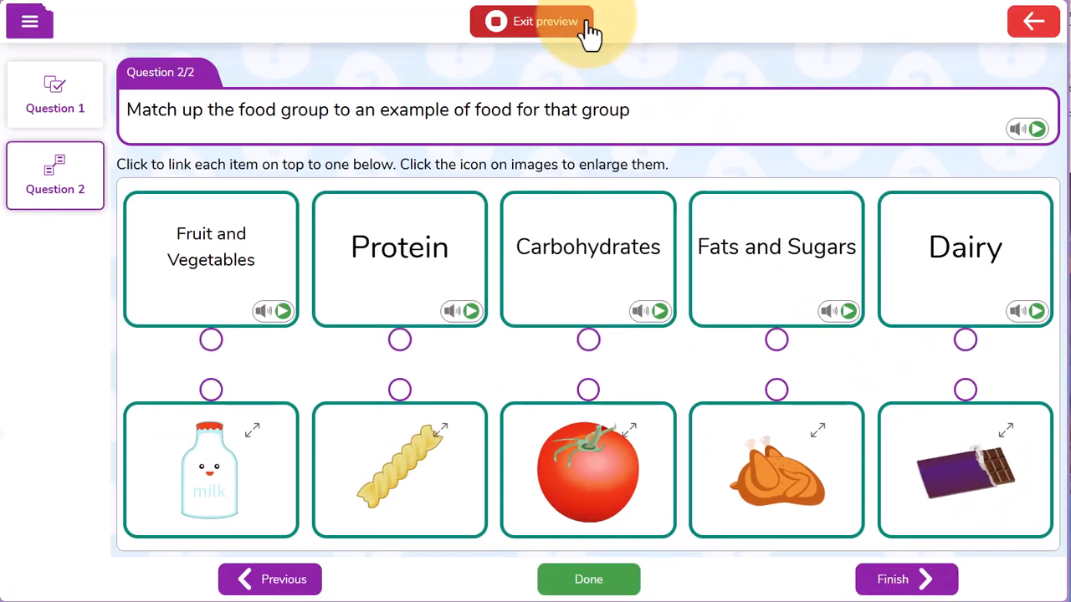
click(589, 25)
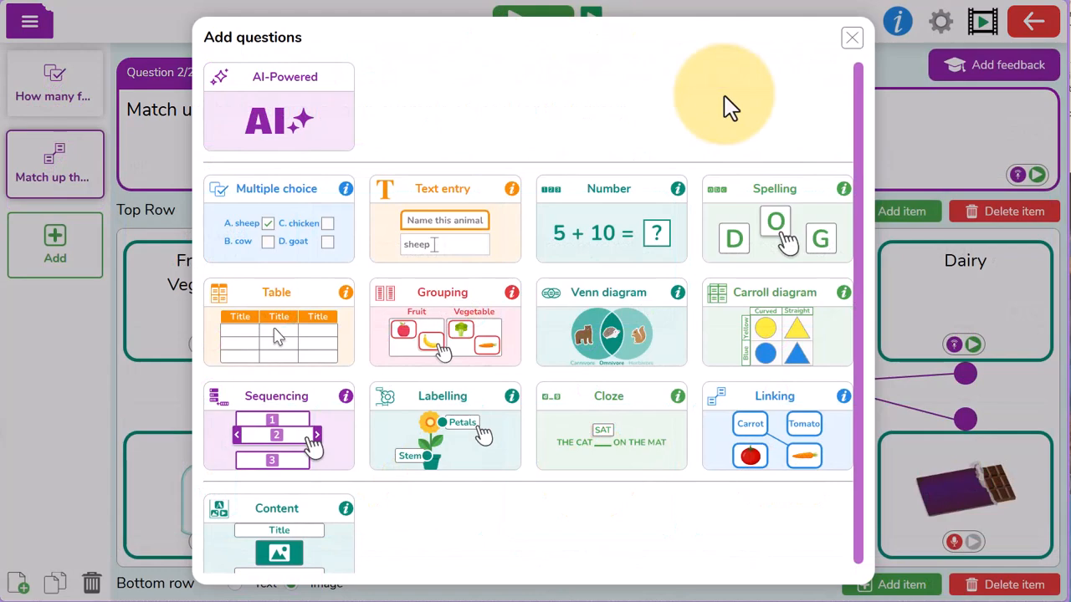
Step: Set up generated Number questions with both number ranges at 1-100 and the + operator
click(638, 244)
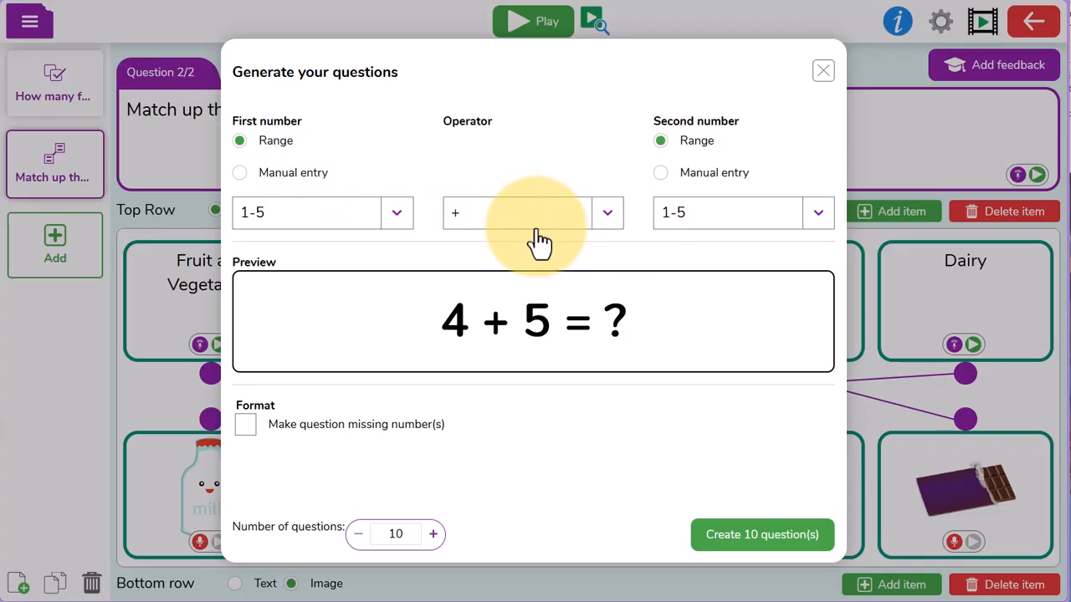
click(389, 216)
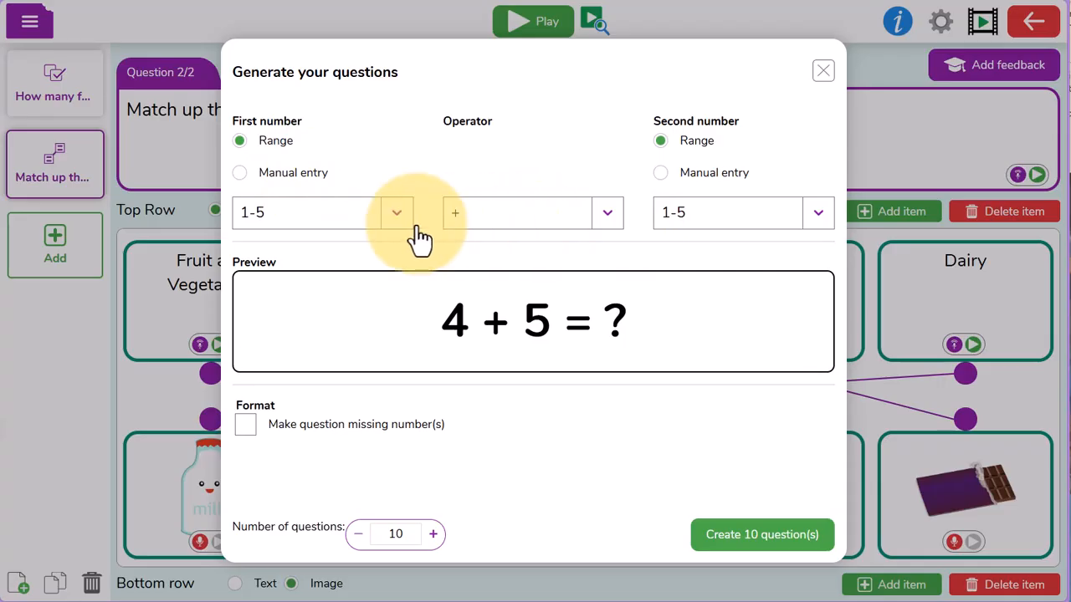
click(355, 396)
click(757, 220)
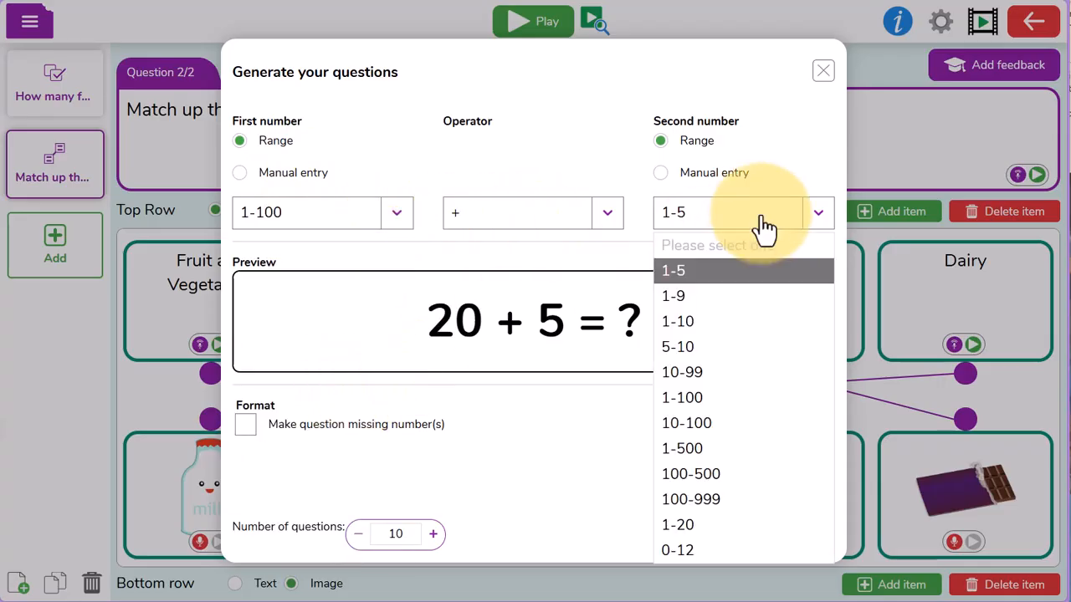
click(718, 397)
click(562, 219)
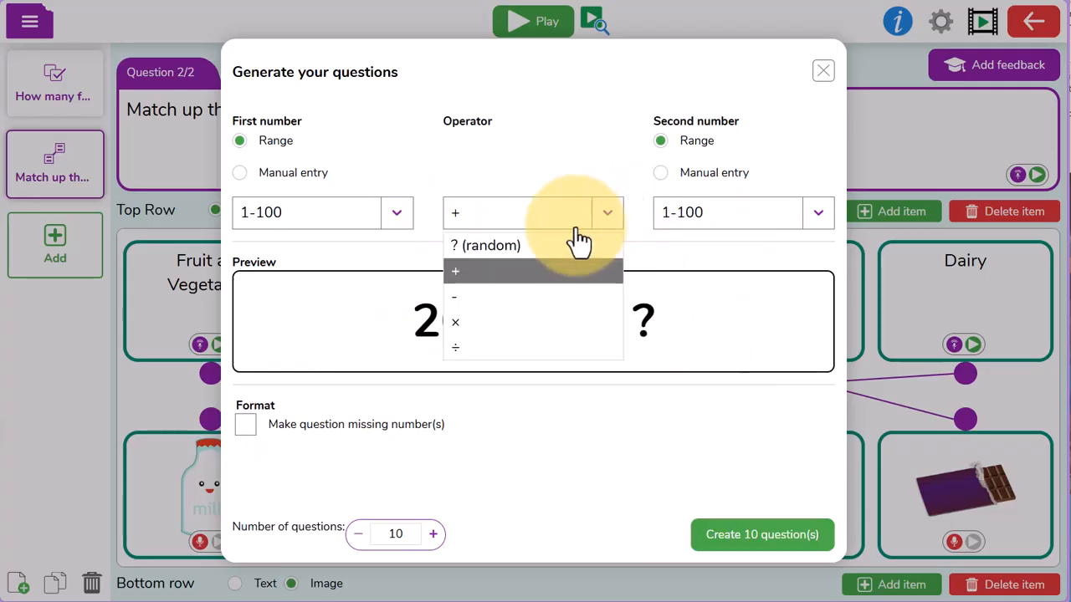
click(495, 269)
Step: Create 10 missing-number questions with the number missing at the front, and refresh the sum in question 12
click(365, 448)
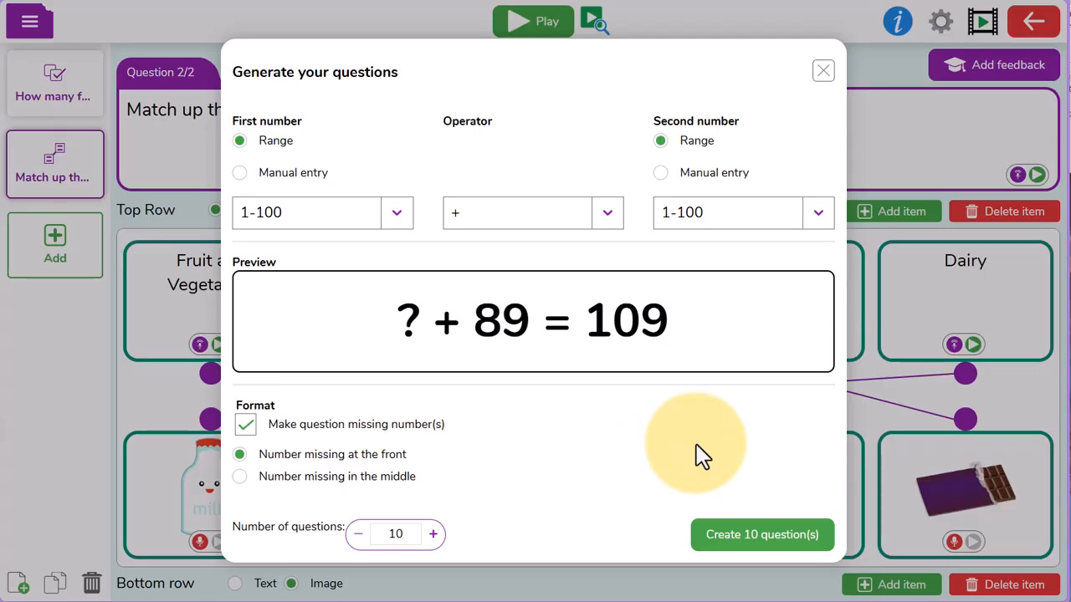
click(758, 540)
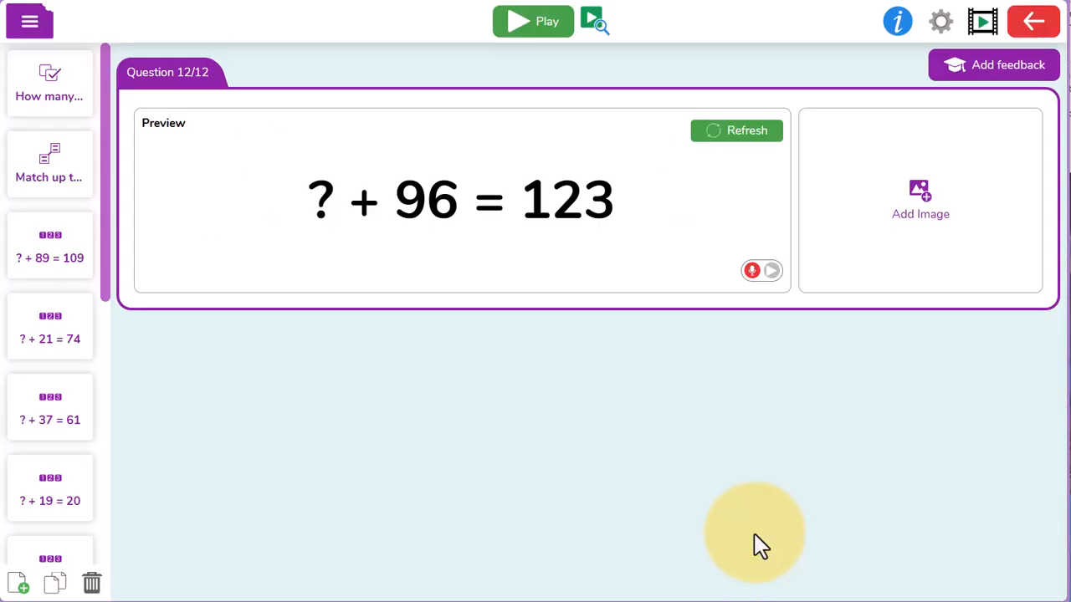
click(743, 144)
click(743, 144)
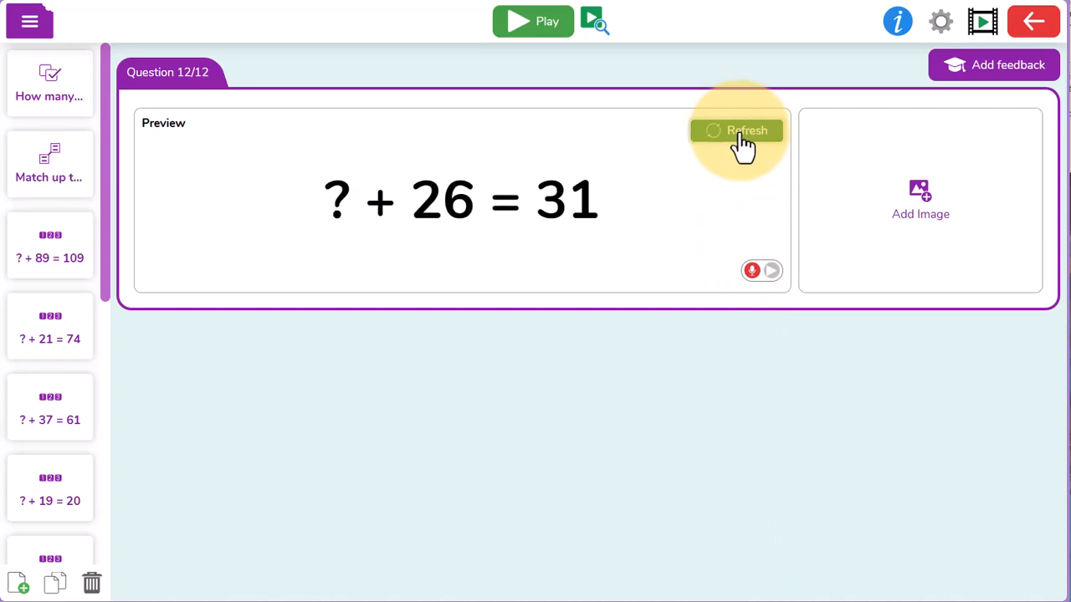
Step: Refresh the sum in question 12, and start a set of Spelling questions using the copied list of nine food words
click(743, 143)
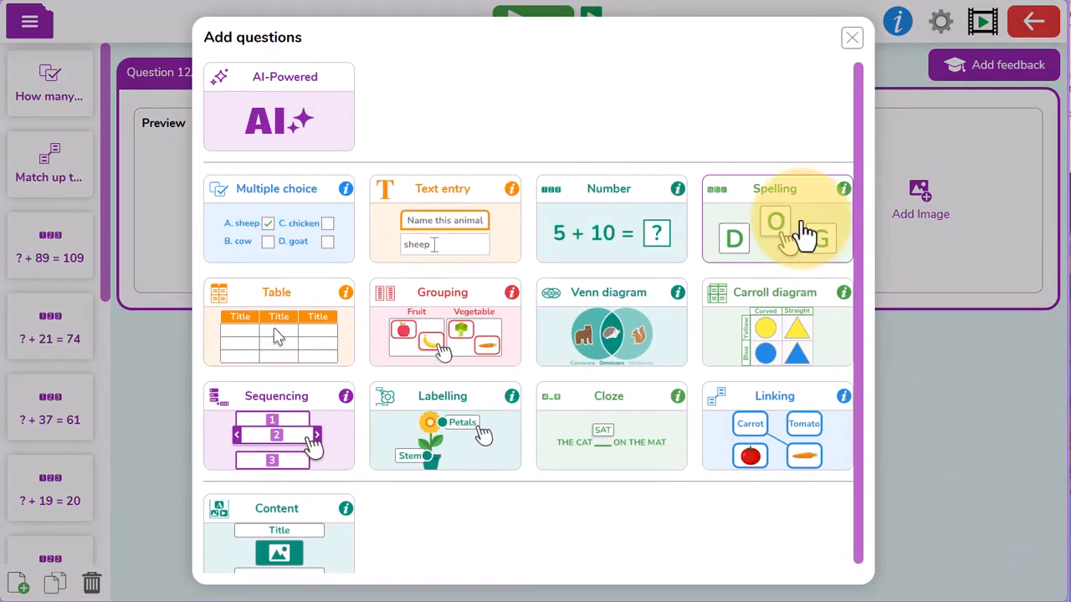
click(801, 235)
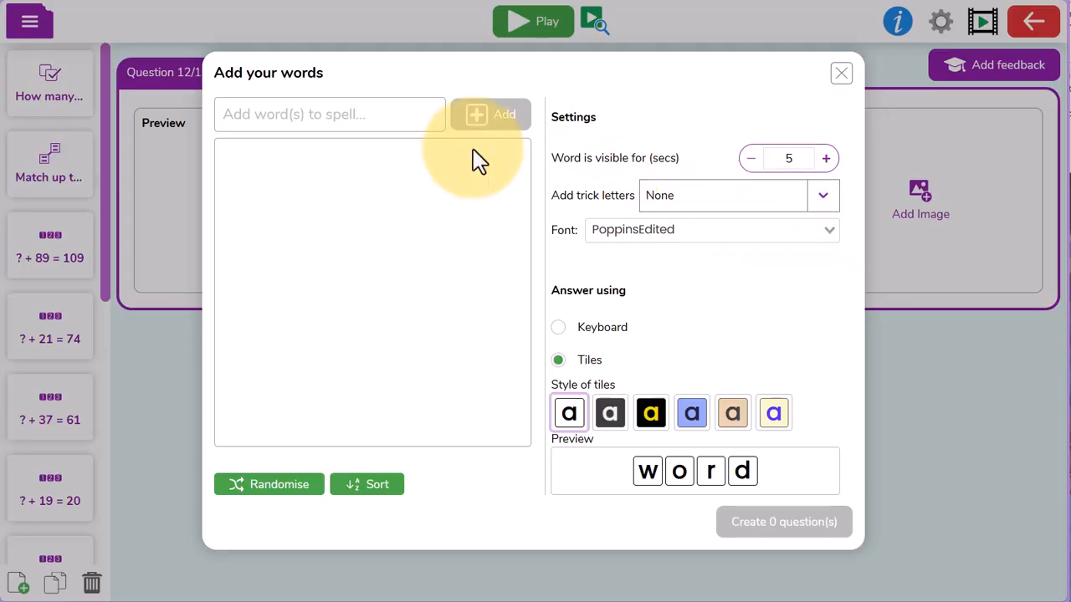
click(311, 115)
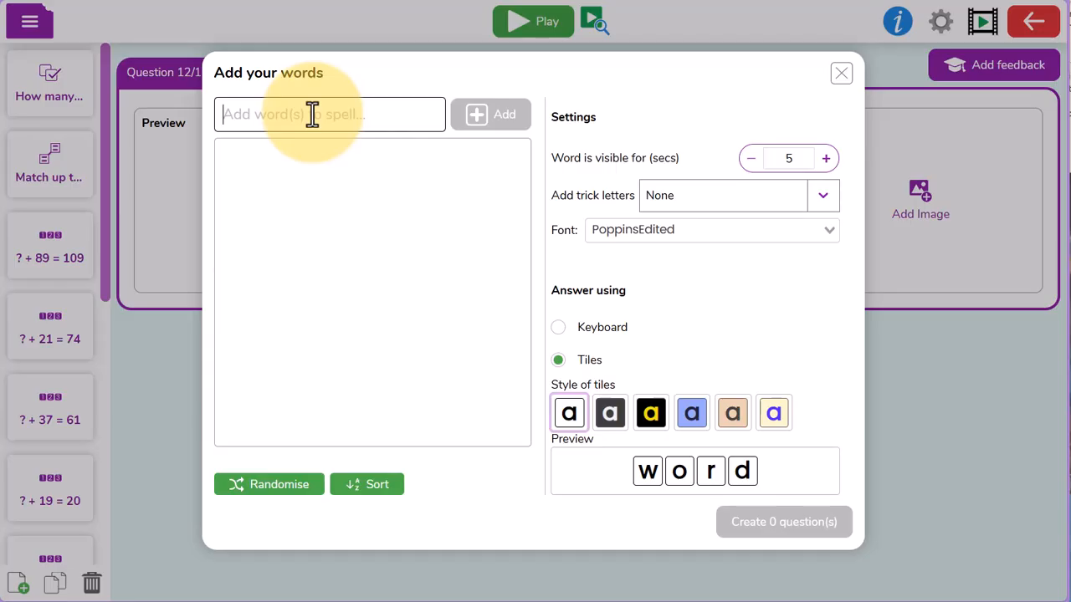
key(ctrl+v)
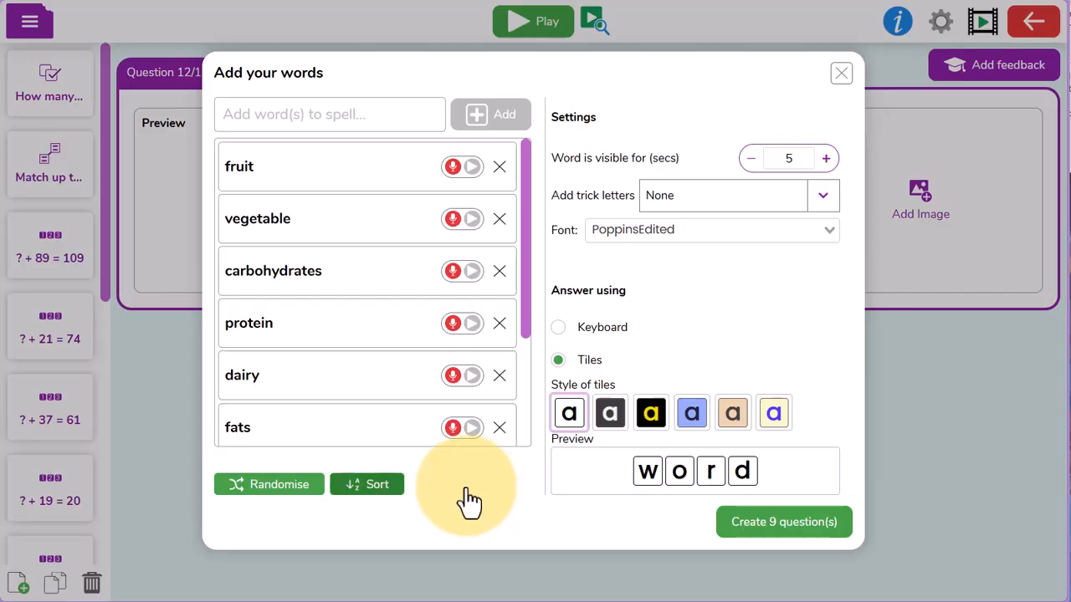
Step: Try out randomising the spelling word list, and sort the words alphabetically
click(279, 506)
click(280, 506)
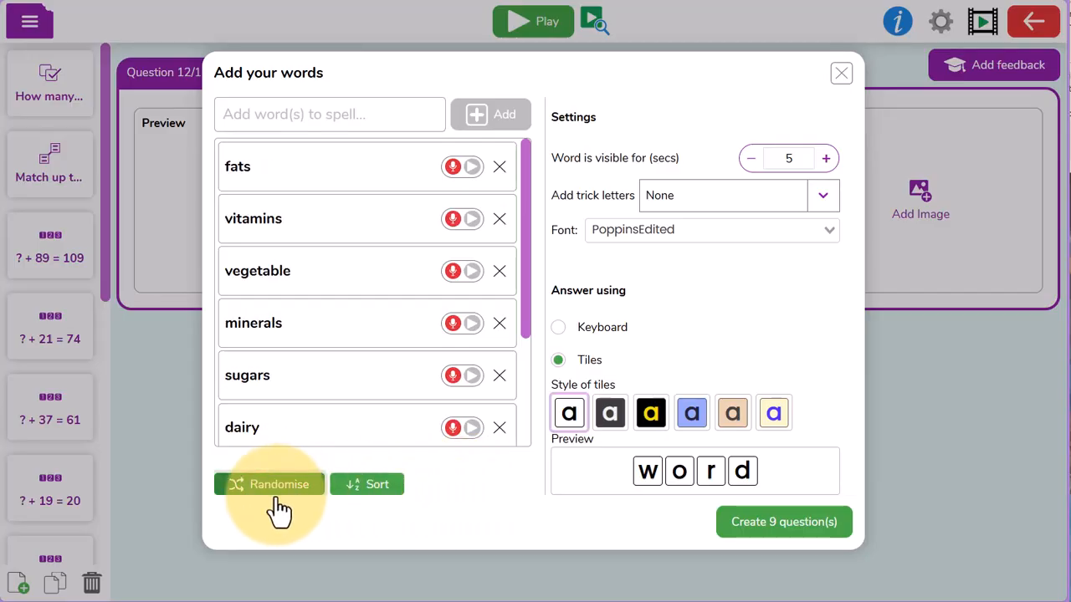
click(378, 487)
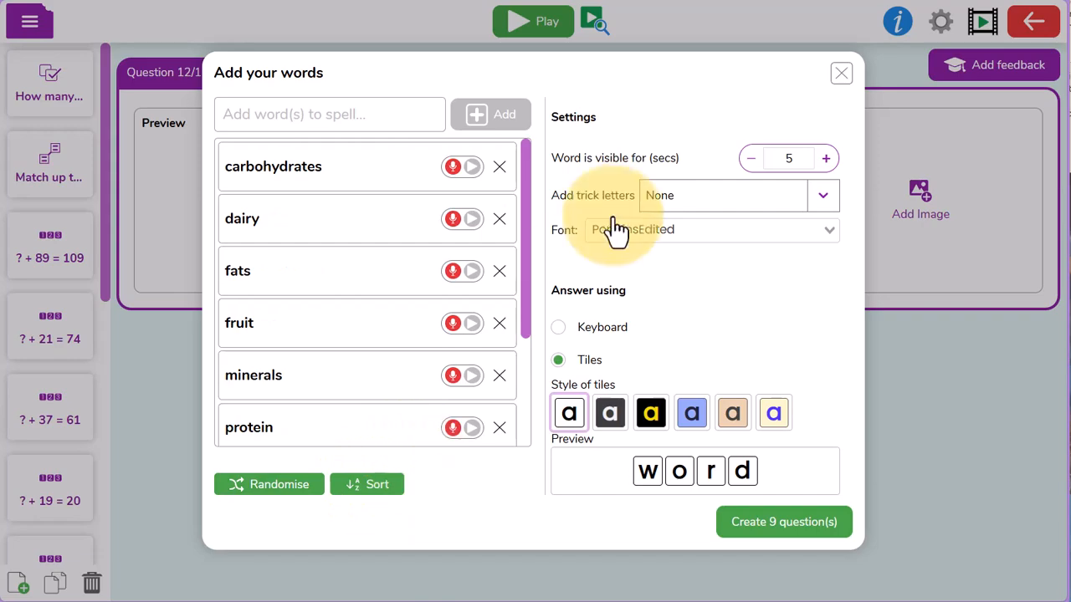
Step: Look through the trick letter options, and set the spelling questions' font to Comic Sans MS
click(823, 199)
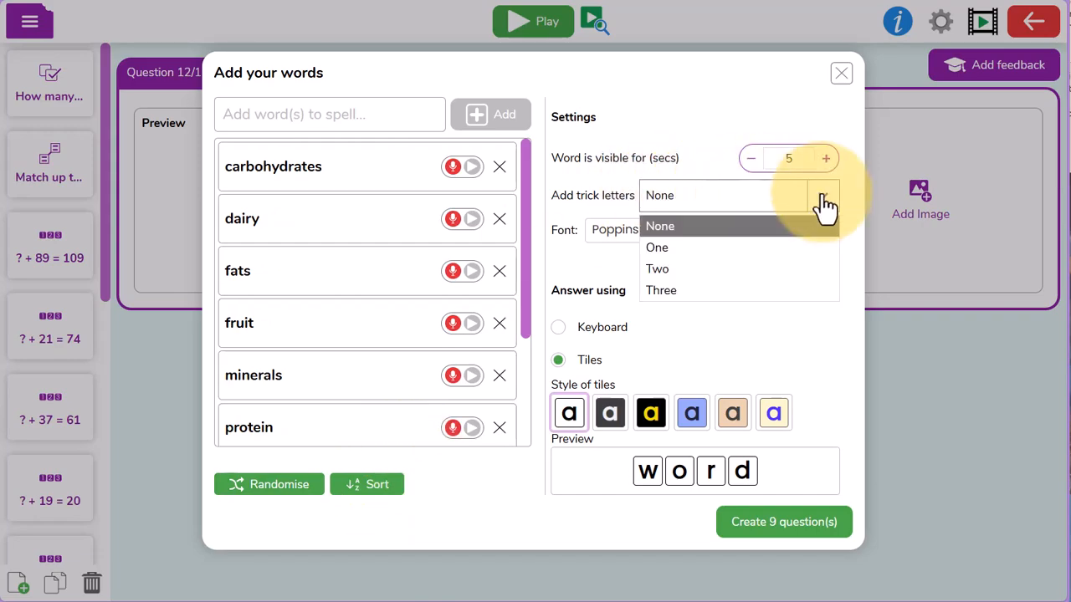
click(823, 199)
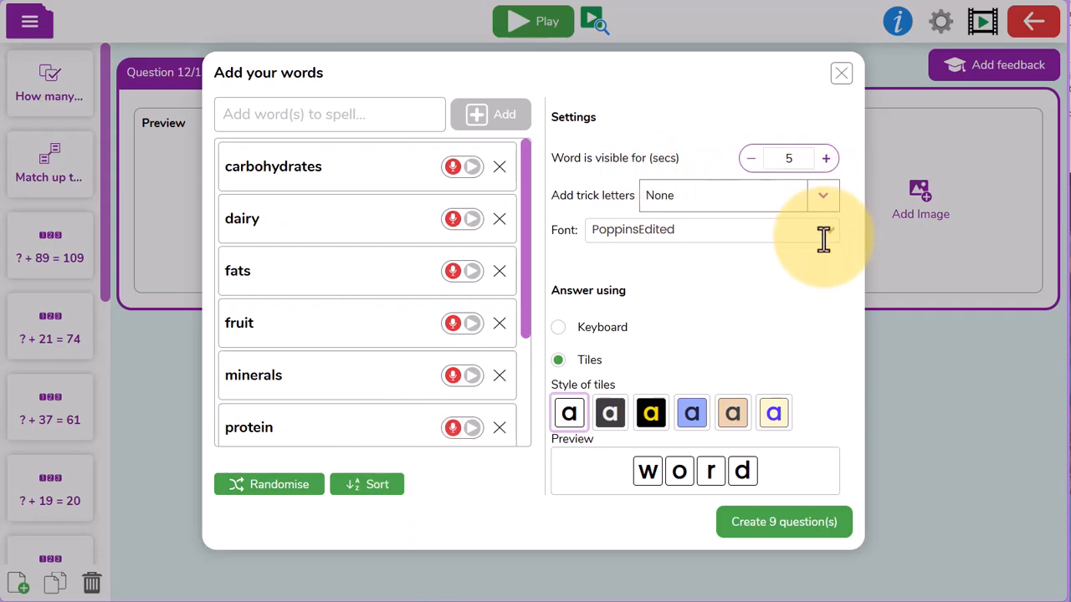
click(822, 234)
scroll(823, 251, up, 1)
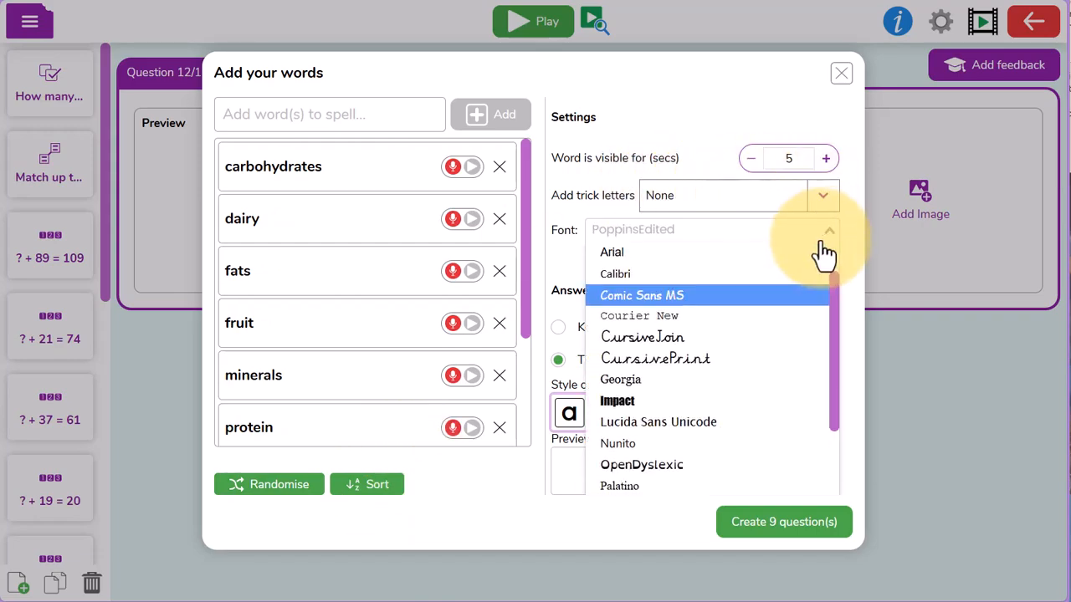
click(681, 297)
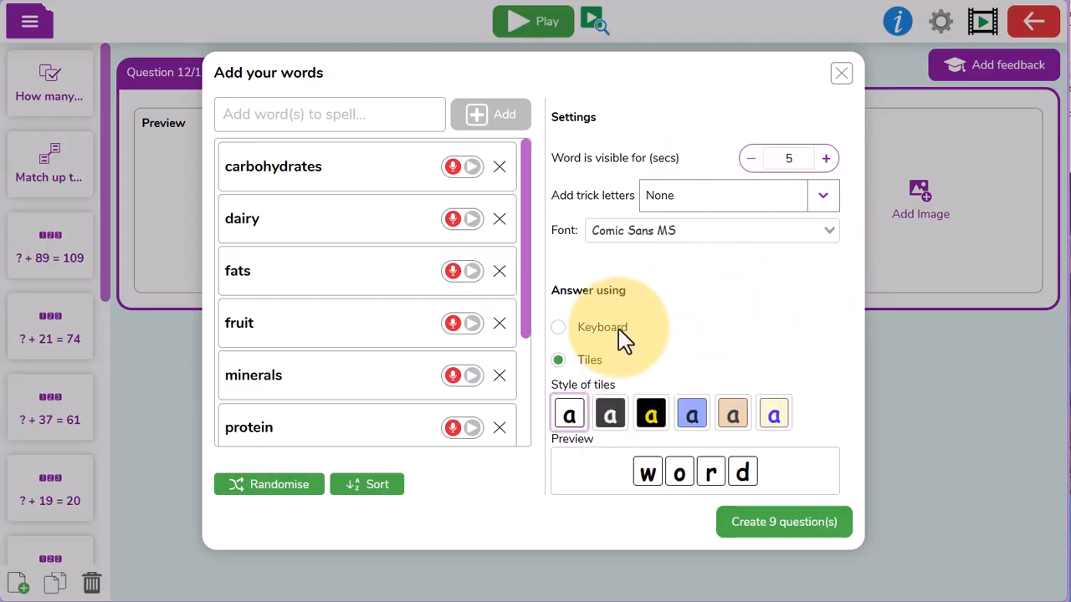
Step: Have the spelling words answered using Tiles in the blue style, and create the 9 questions
click(557, 330)
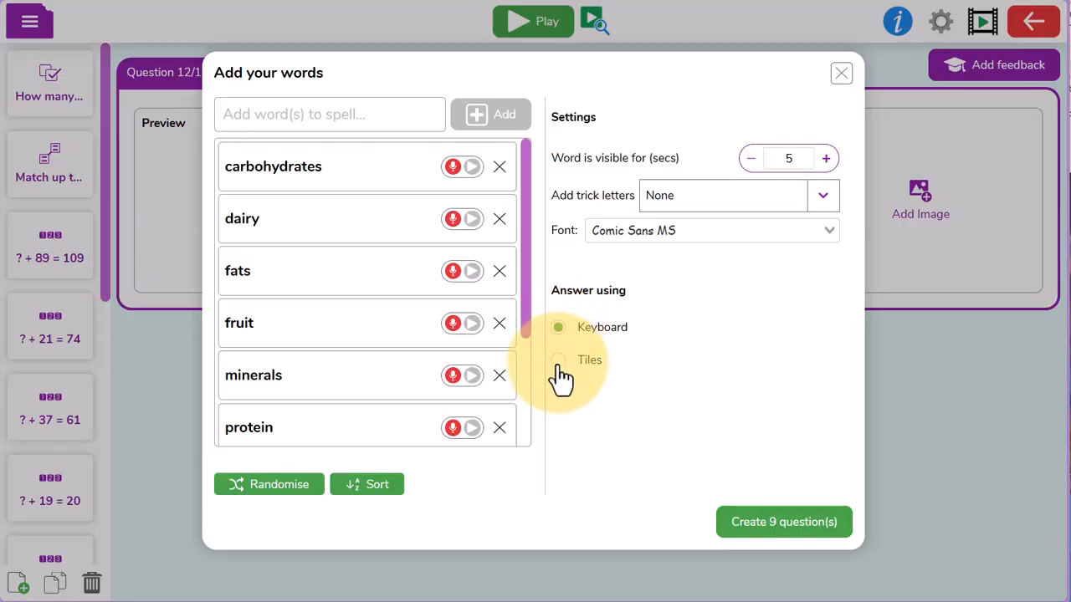
click(557, 361)
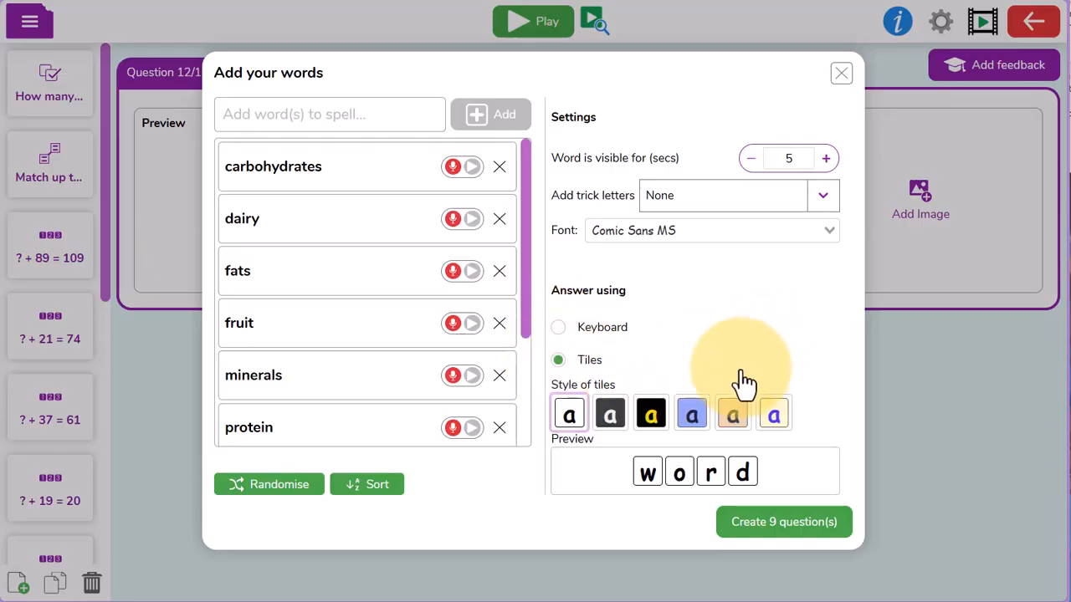
click(693, 416)
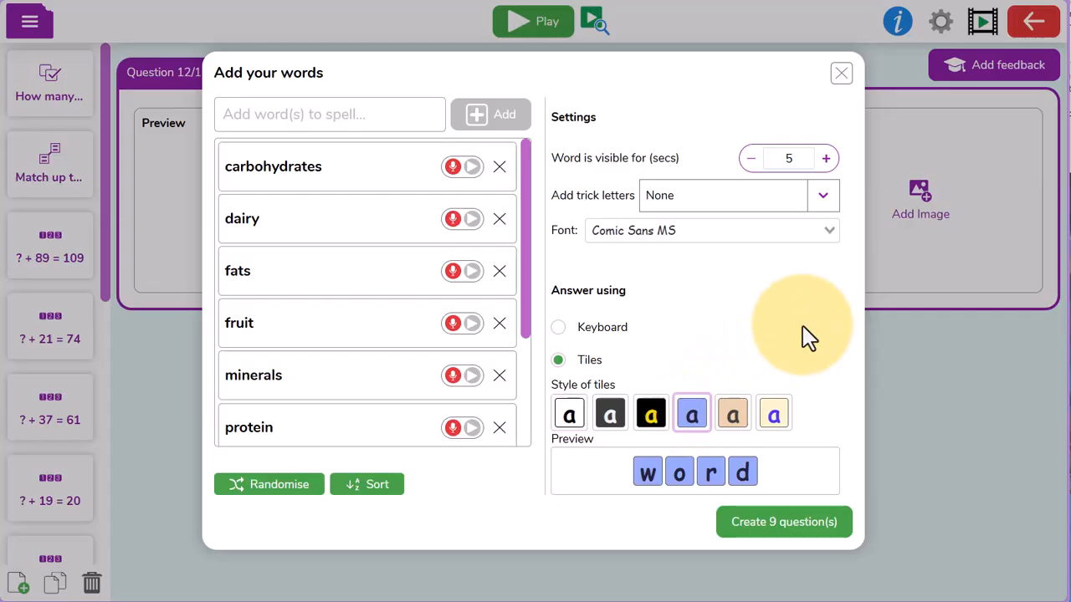
click(810, 527)
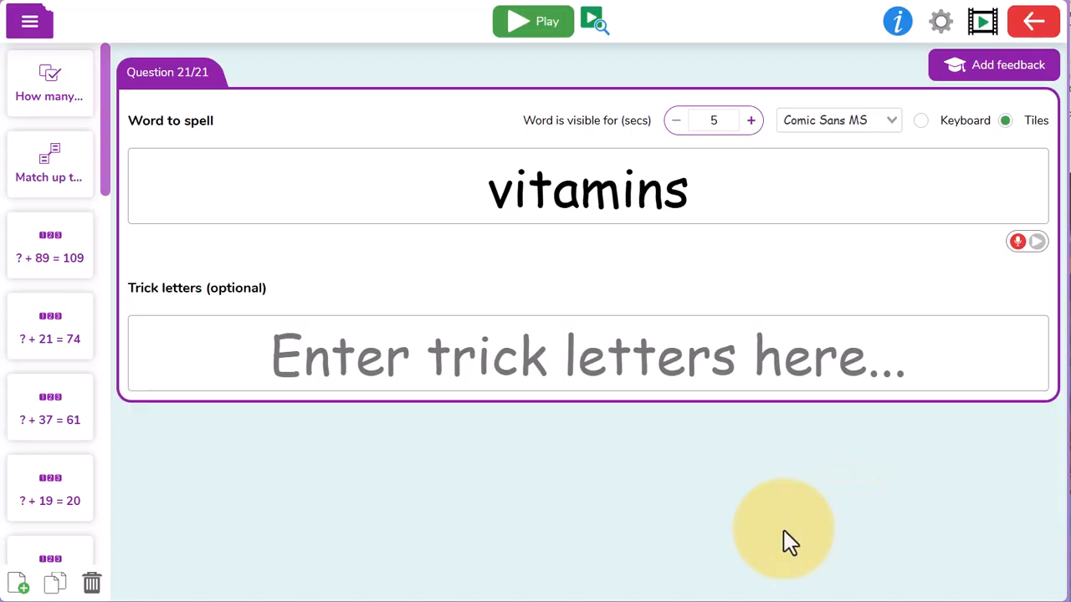
Step: Add the trick letters "aet" to the spelling question for "vitamins"
click(574, 525)
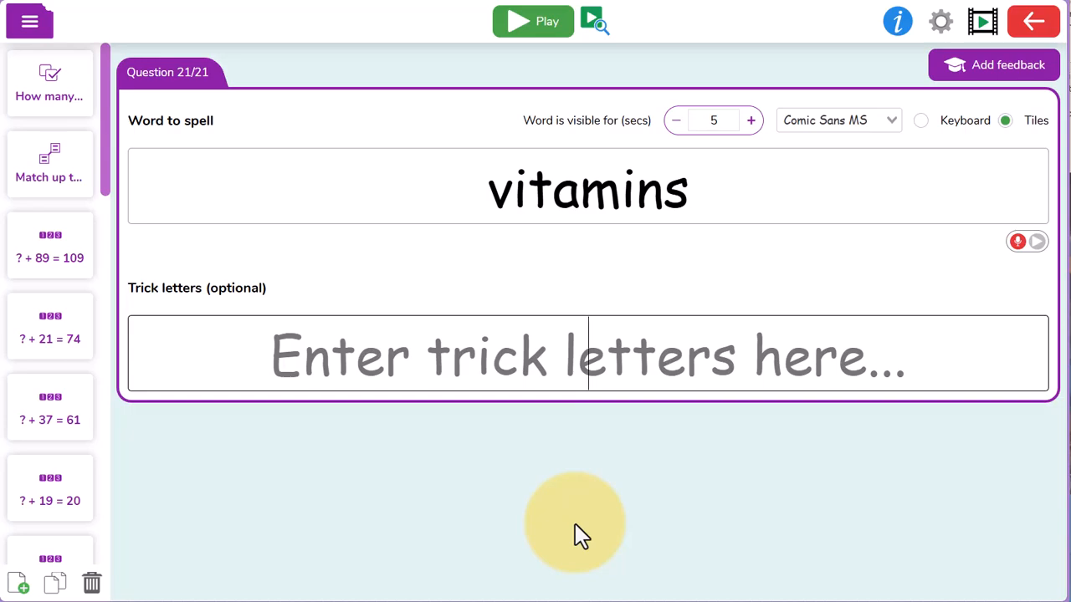
text(aet)
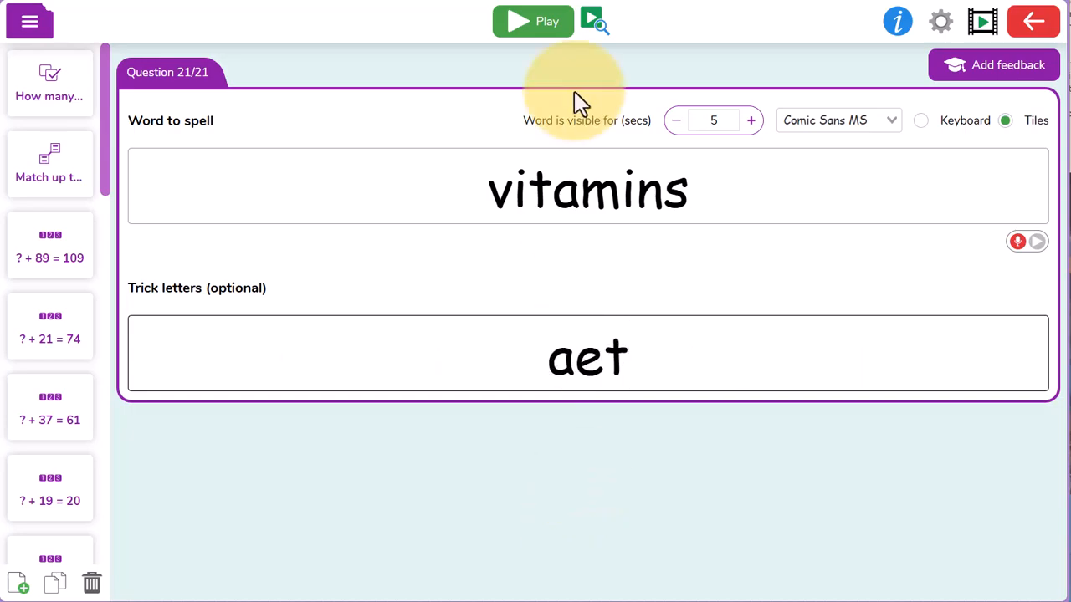
Step: Preview question 21, spell "vitamins" with the letter tiles and submit the answer
click(591, 25)
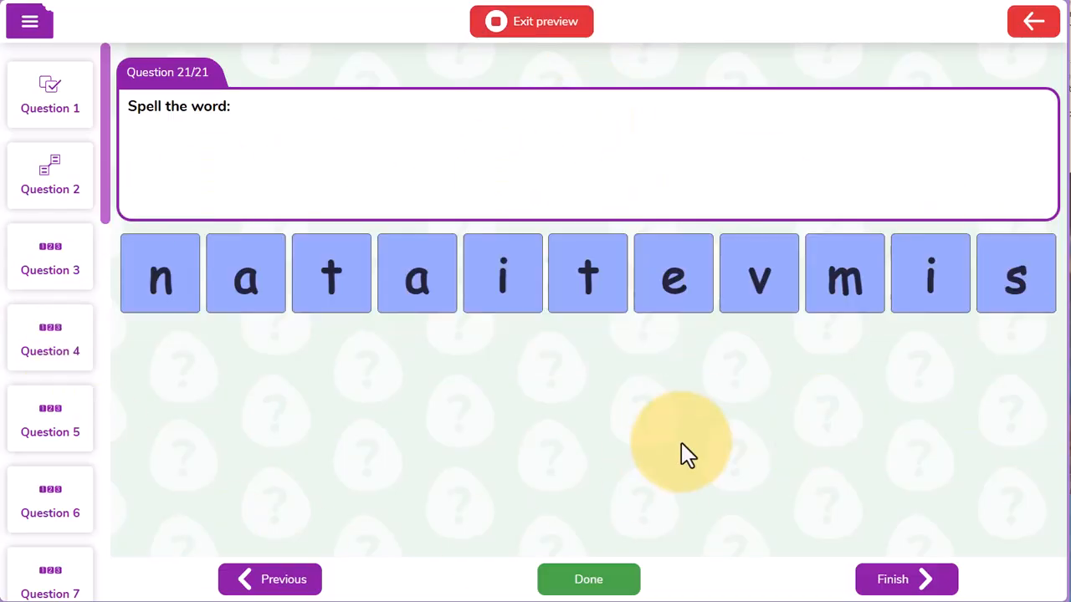
click(758, 276)
click(874, 281)
click(682, 284)
click(543, 280)
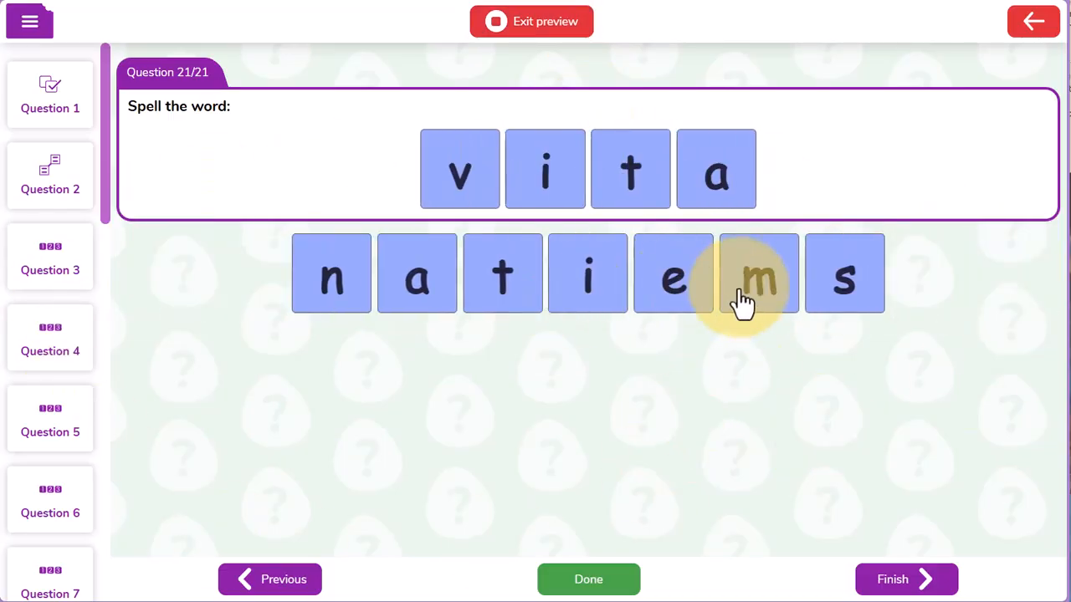
click(757, 280)
click(623, 309)
click(374, 277)
click(717, 299)
click(588, 585)
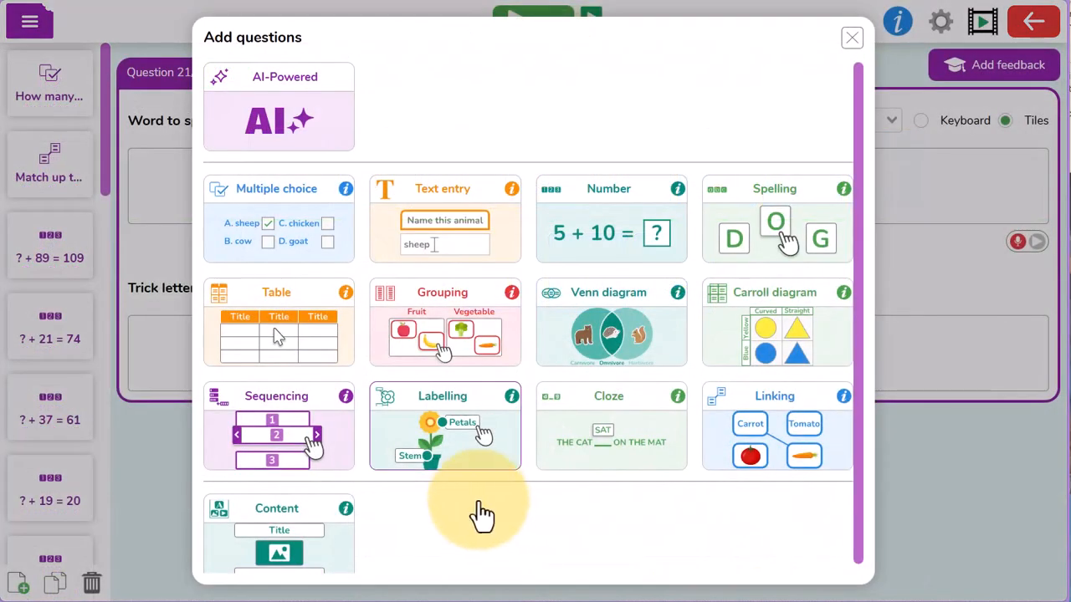
Step: Add a Labelling question with the food groups picture, and give it three right-pointing and three left-pointing arrow labels
click(463, 445)
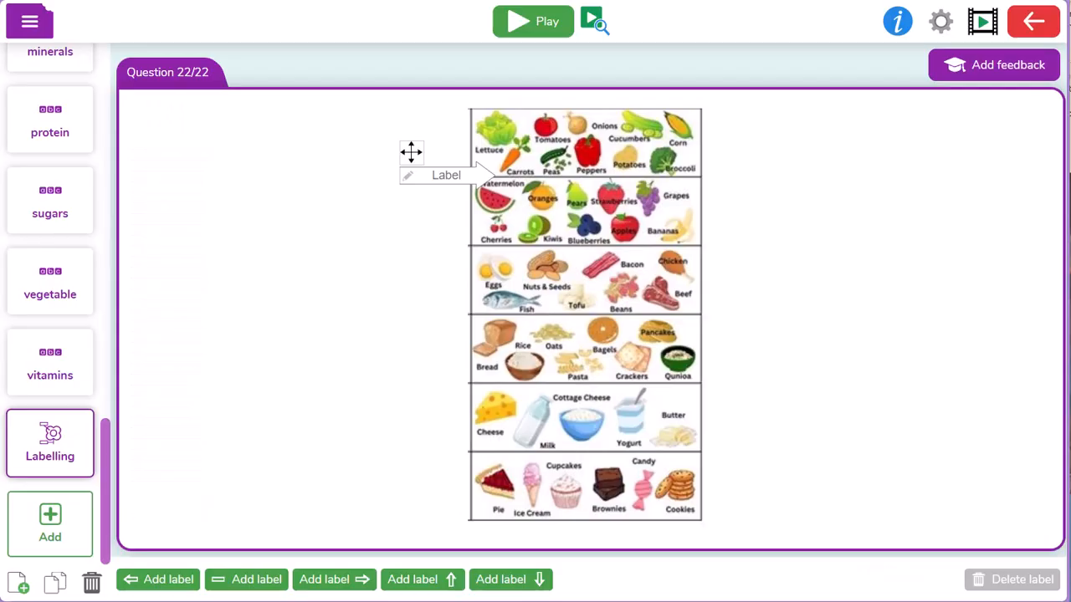
drag(410, 151, 389, 126)
click(363, 585)
click(141, 581)
click(141, 581)
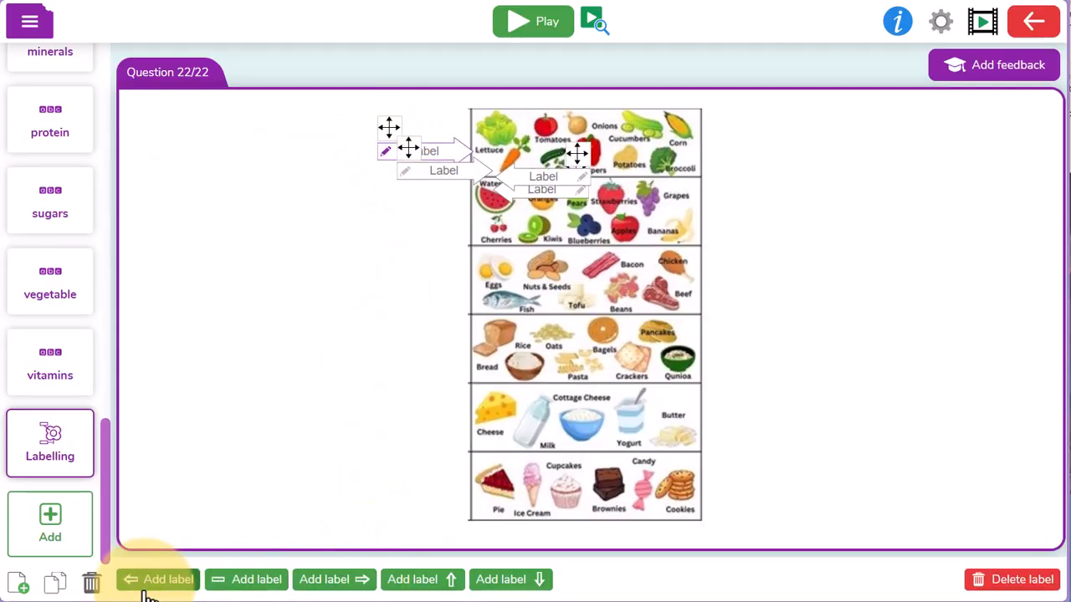
click(346, 590)
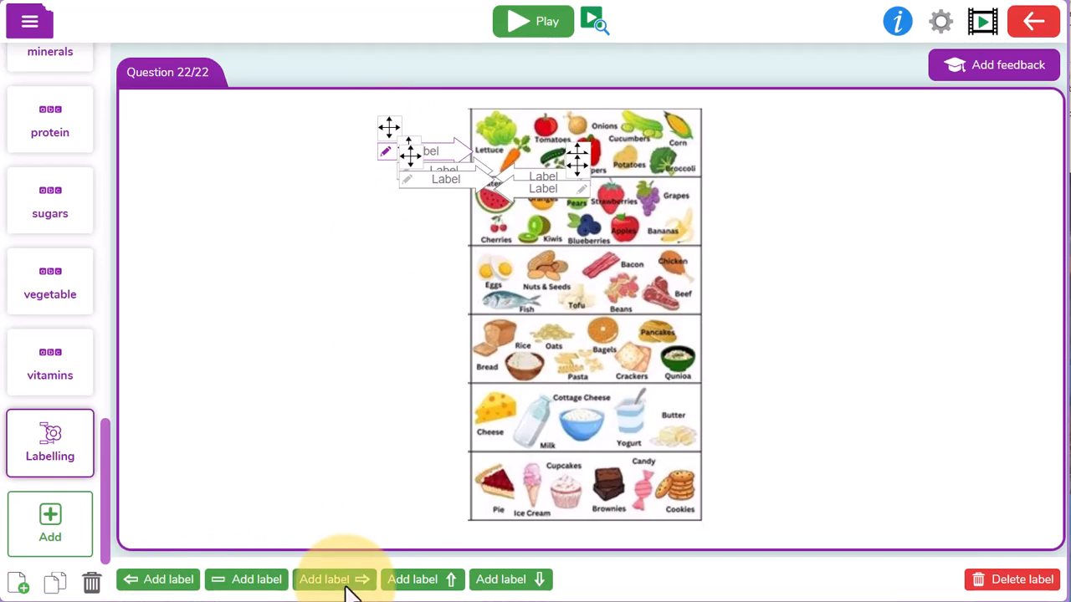
Step: Place the arrows beside the picture's rows and label them vegetable, fruit, protein, carbohydrate, dairy and fats & sugars in row order
drag(408, 162, 381, 477)
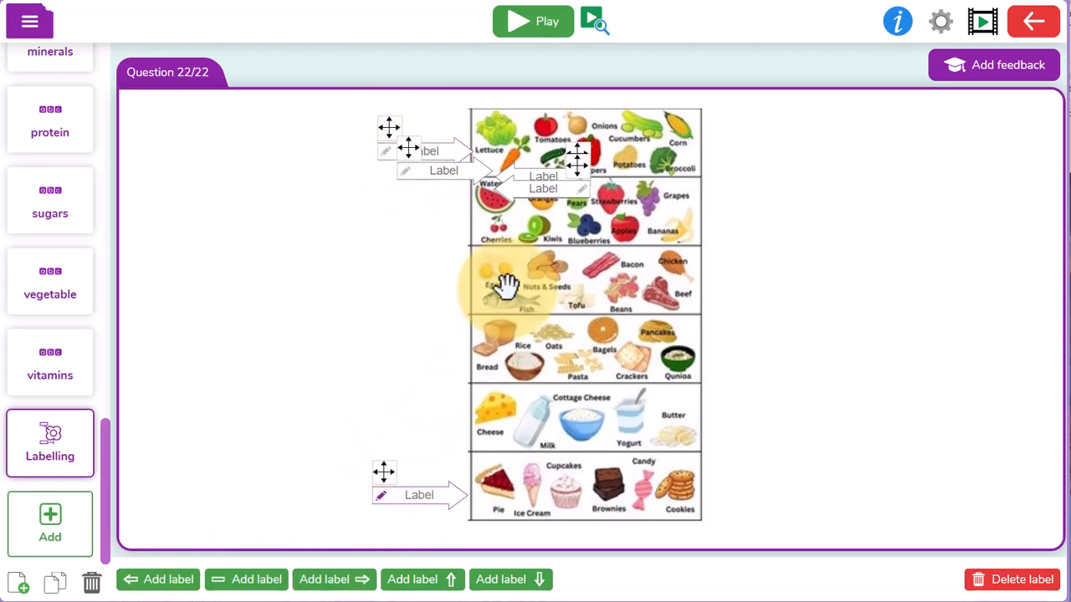
drag(614, 192, 818, 421)
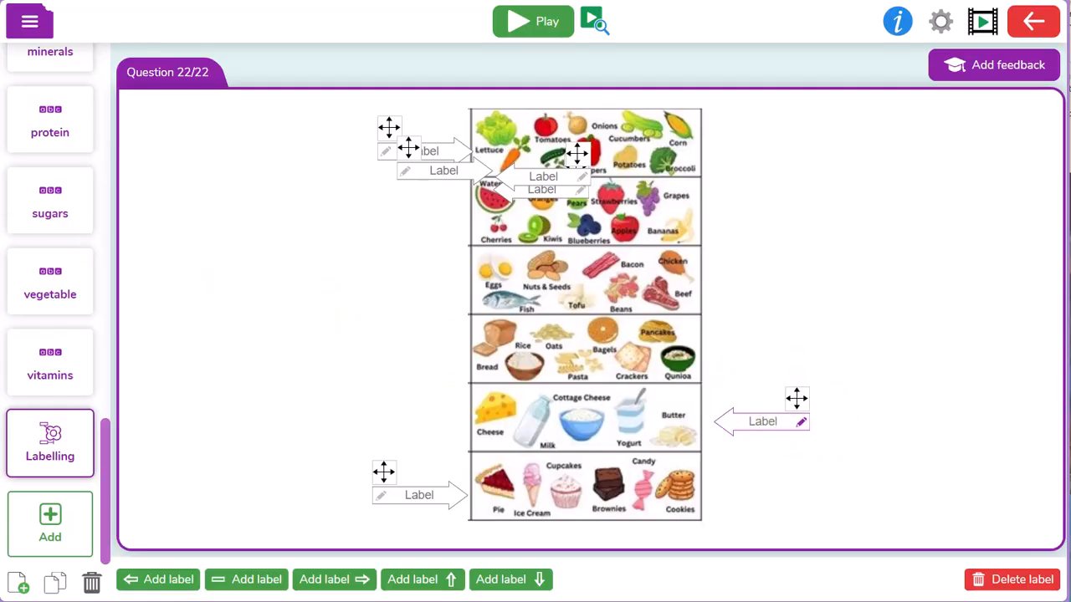
click(920, 508)
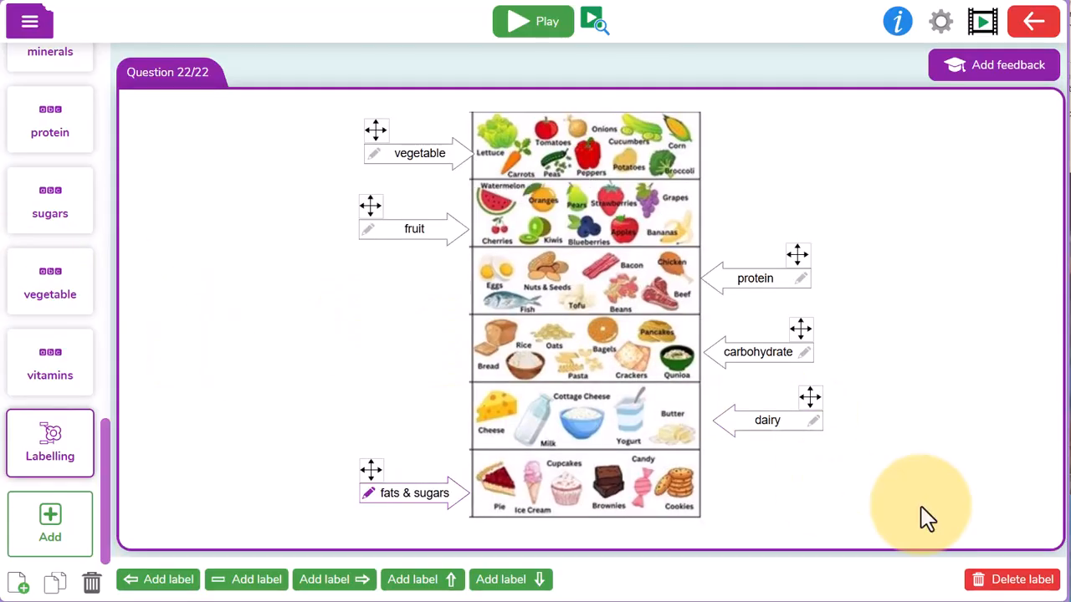
Step: Preview the labelling question and try choosing protein for the row with eggs, nuts, fish and meat
click(595, 22)
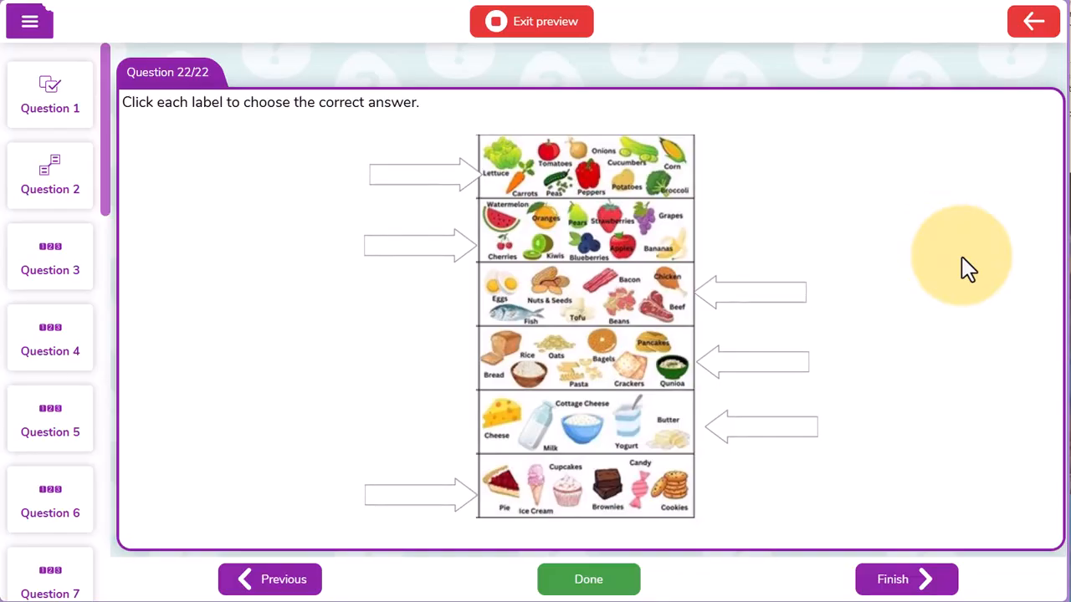
click(776, 301)
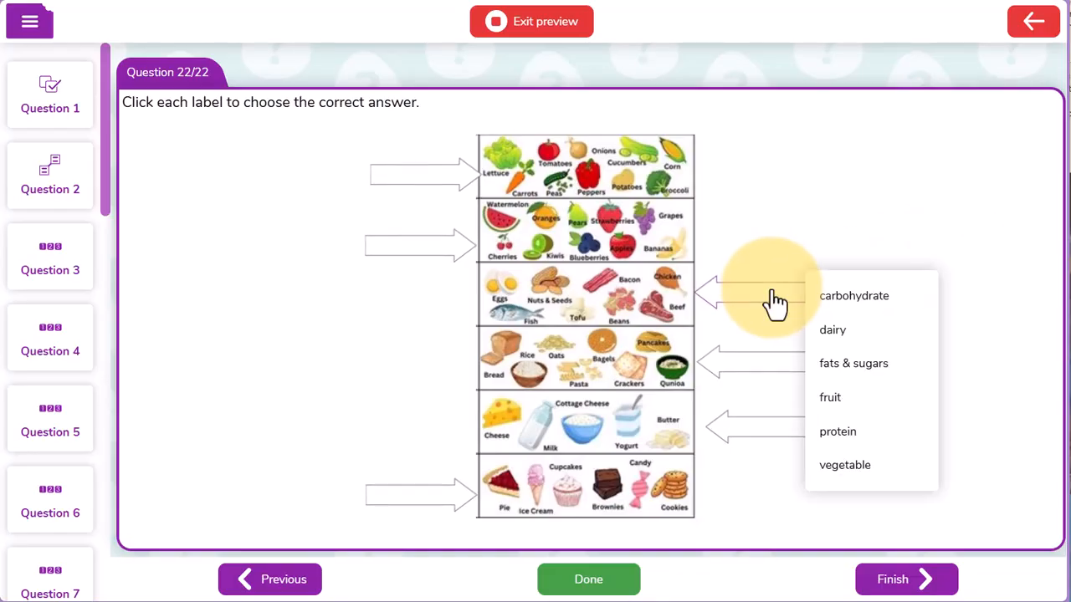
click(845, 434)
click(732, 374)
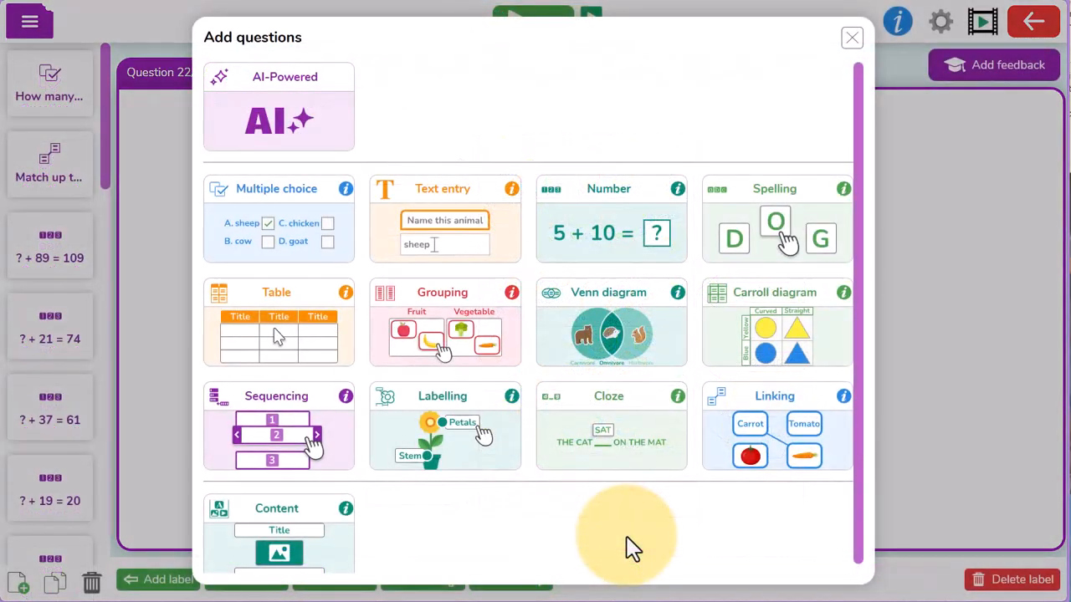
Step: Add a Cloze question with the passage on what proteins, carbohydrates, fruit and vegetables, dairy, and fats and oils do for the body
click(632, 435)
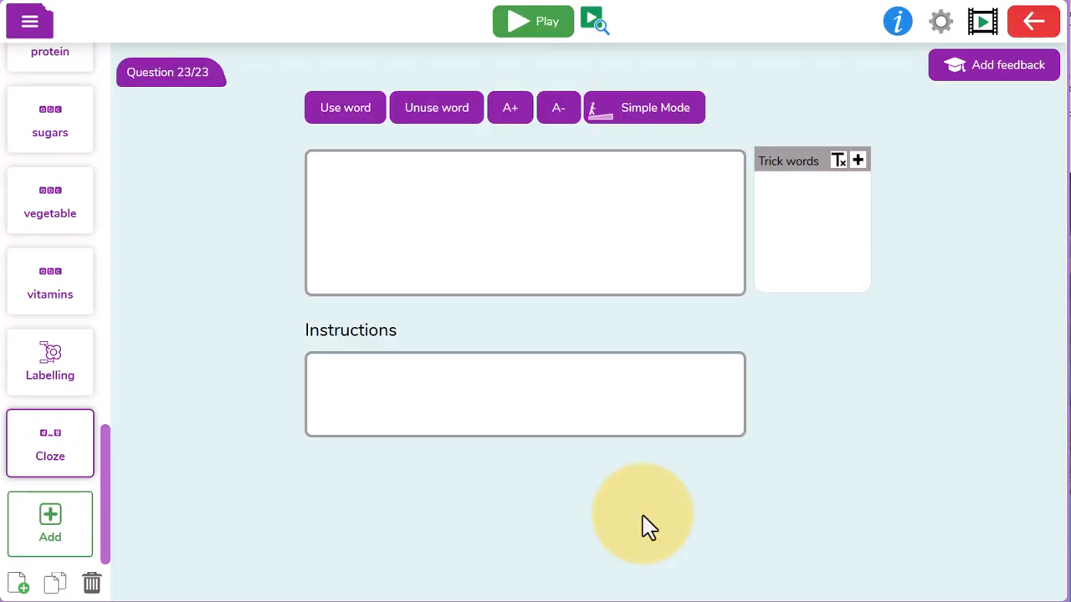
text(Proteins are used to to help build healthy muscles and allow our bodies to grow and repair. Carbohydrates keep our energy levels up. Fruit and vegetables give us vitamins to keep our bodies working and help our immune system and fibre to help our digestion. Dairy gives us calcium for strong teeth and bones. Many dairy-free alternatives have calcium added to them too. Fats and oils act as an energy store.)
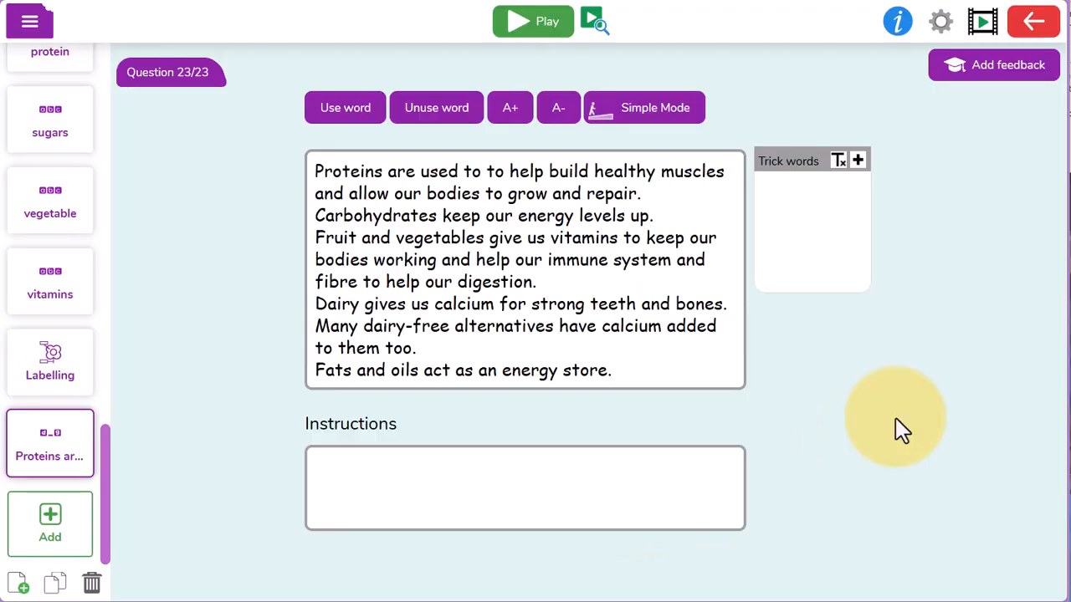
Step: Turn "Proteins", "Carbohydrates", "Fruit and vegetables", "Dairy" and "Fats and oils" into gaps in the cloze passage
double_click(347, 170)
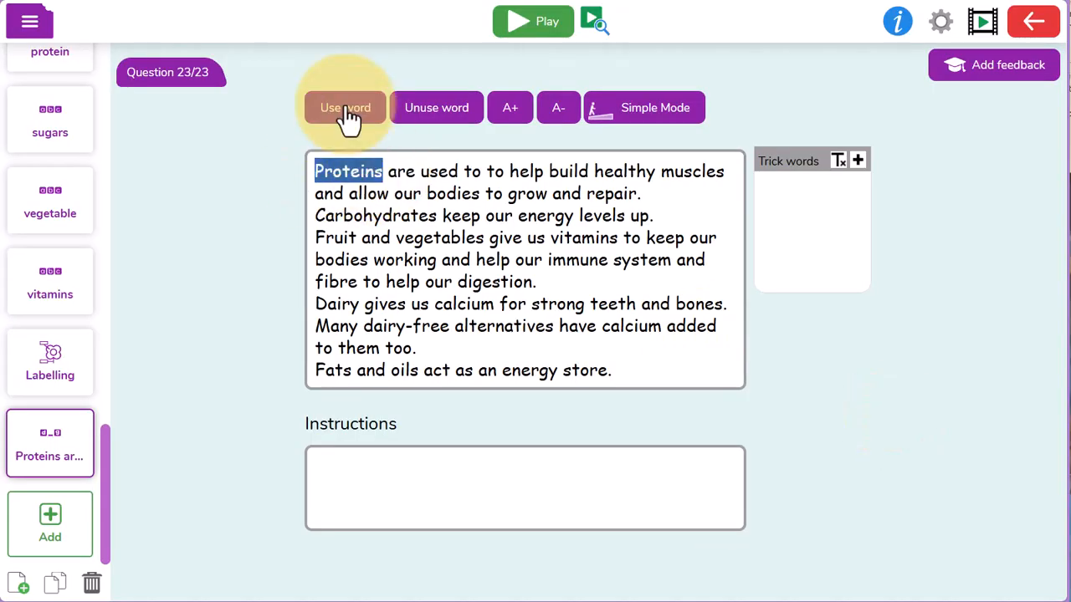
click(347, 112)
double_click(334, 215)
click(356, 121)
drag(484, 237, 316, 238)
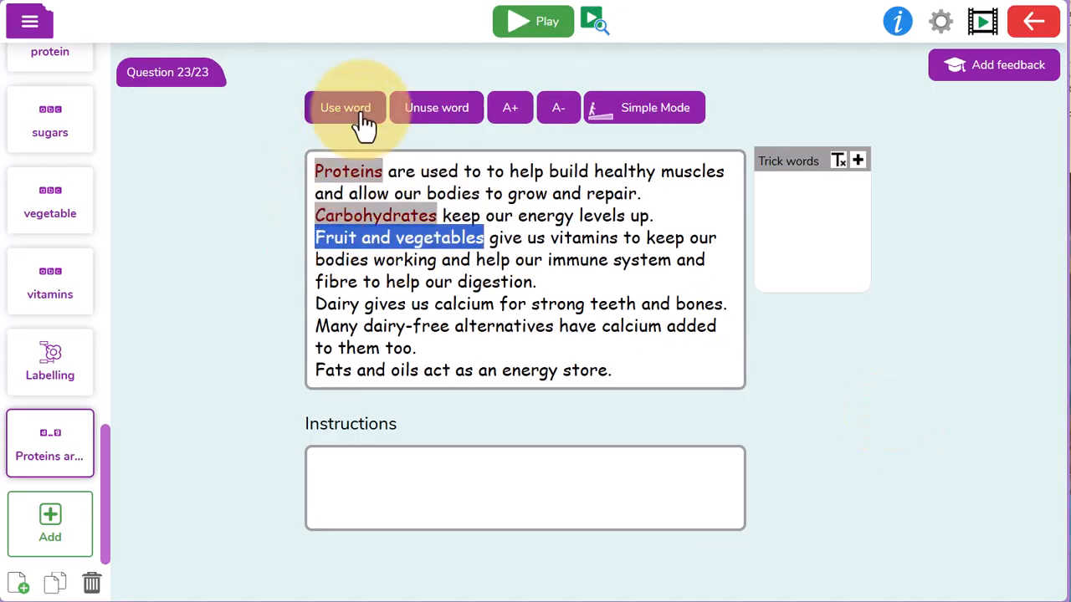
click(353, 121)
double_click(336, 304)
click(347, 121)
drag(315, 369, 418, 371)
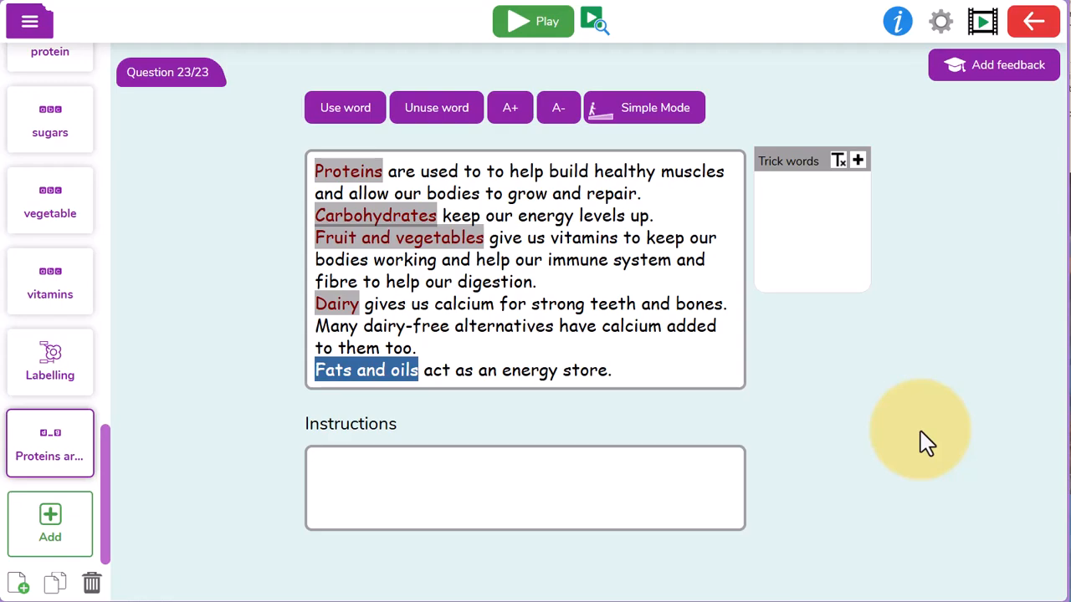
Step: Add the trick words vitamins, minerals and pasta to the cloze question, and preview it
click(857, 159)
text(vitamins)
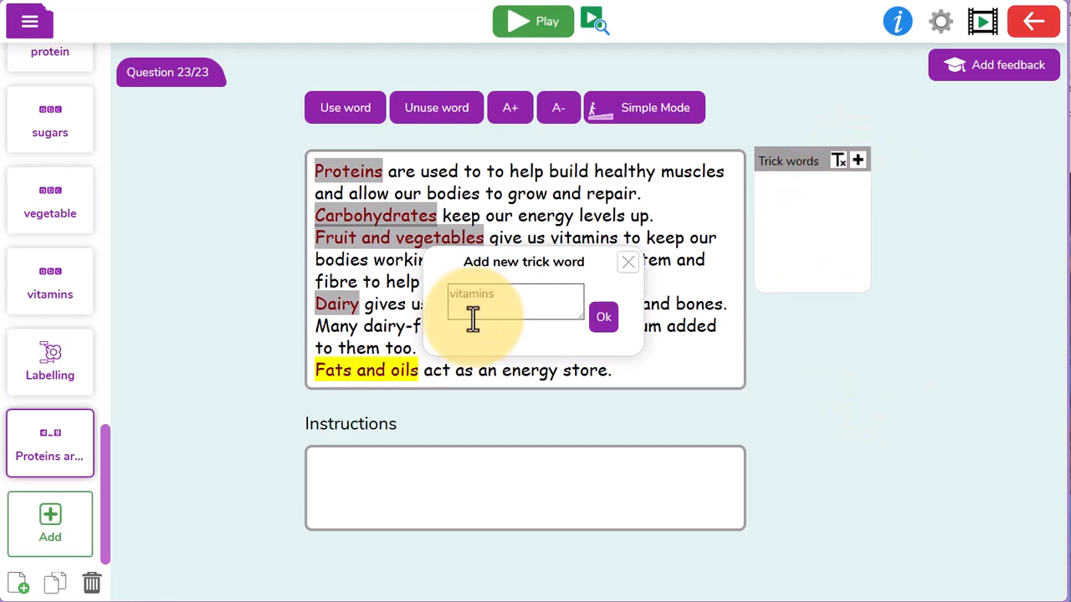
key(Return)
text(minerals)
key(Return)
text(pasta)
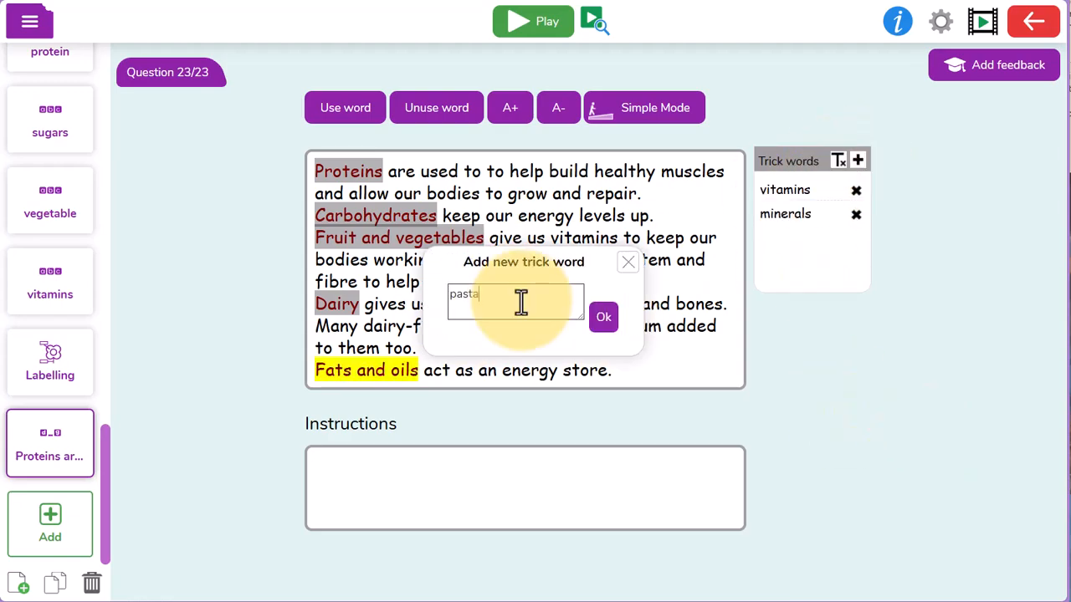
click(600, 318)
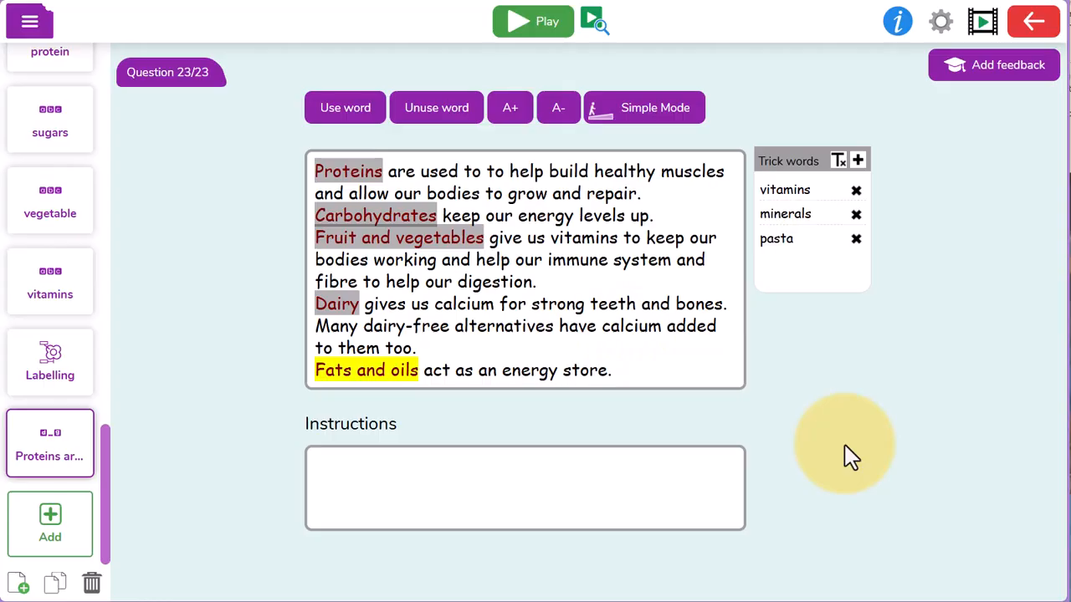
click(592, 27)
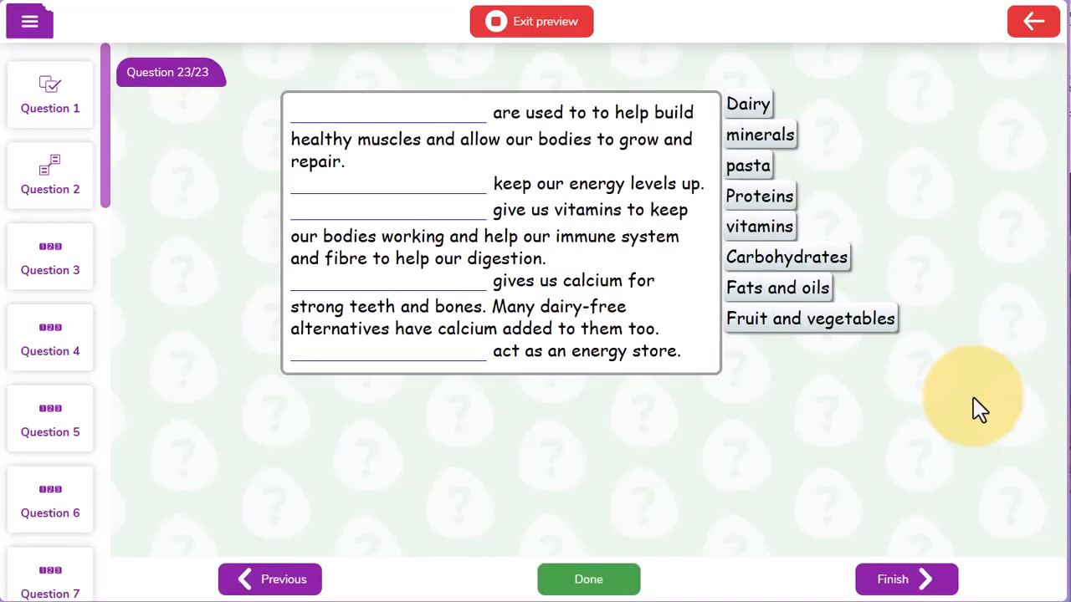